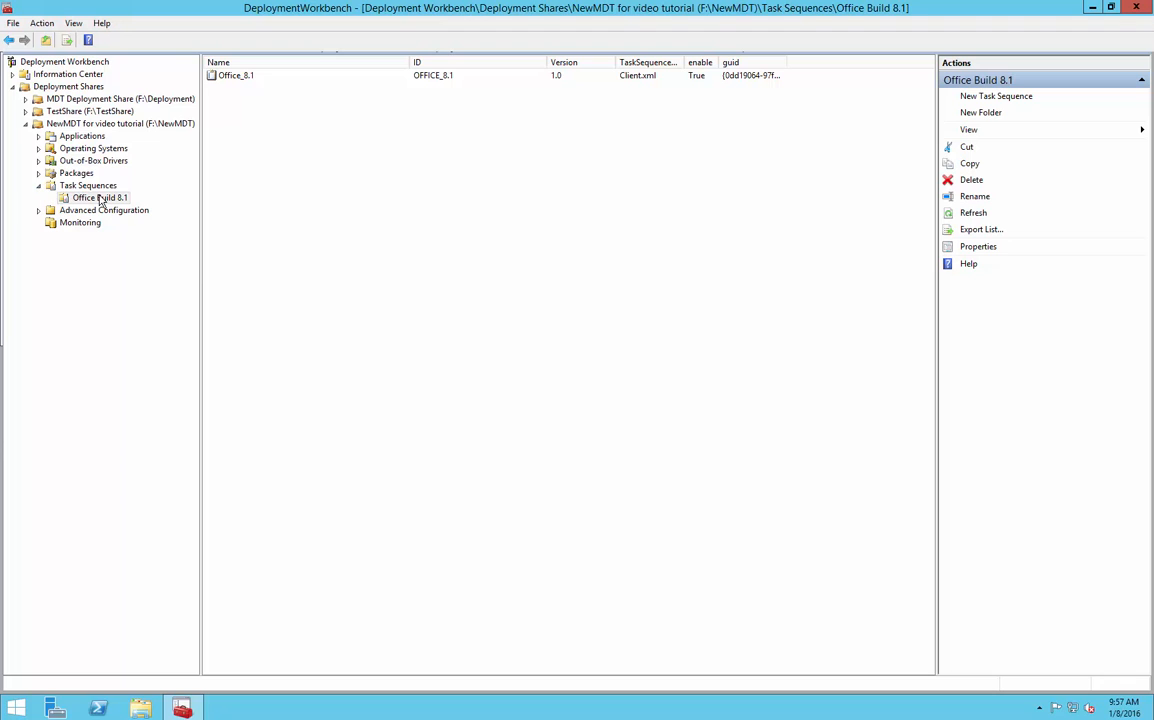
Open the Unattend.xml of the Office_8.1 task sequence for editing and maximize the Windows System Image Manager window
click(105, 212)
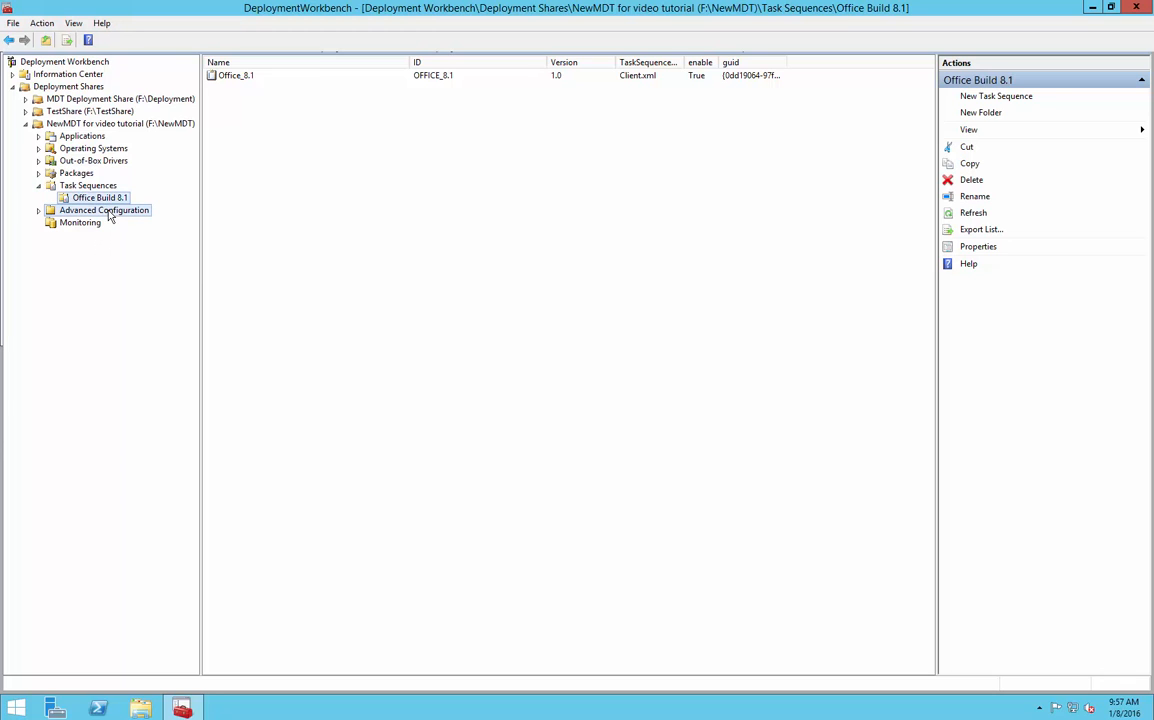
click(111, 200)
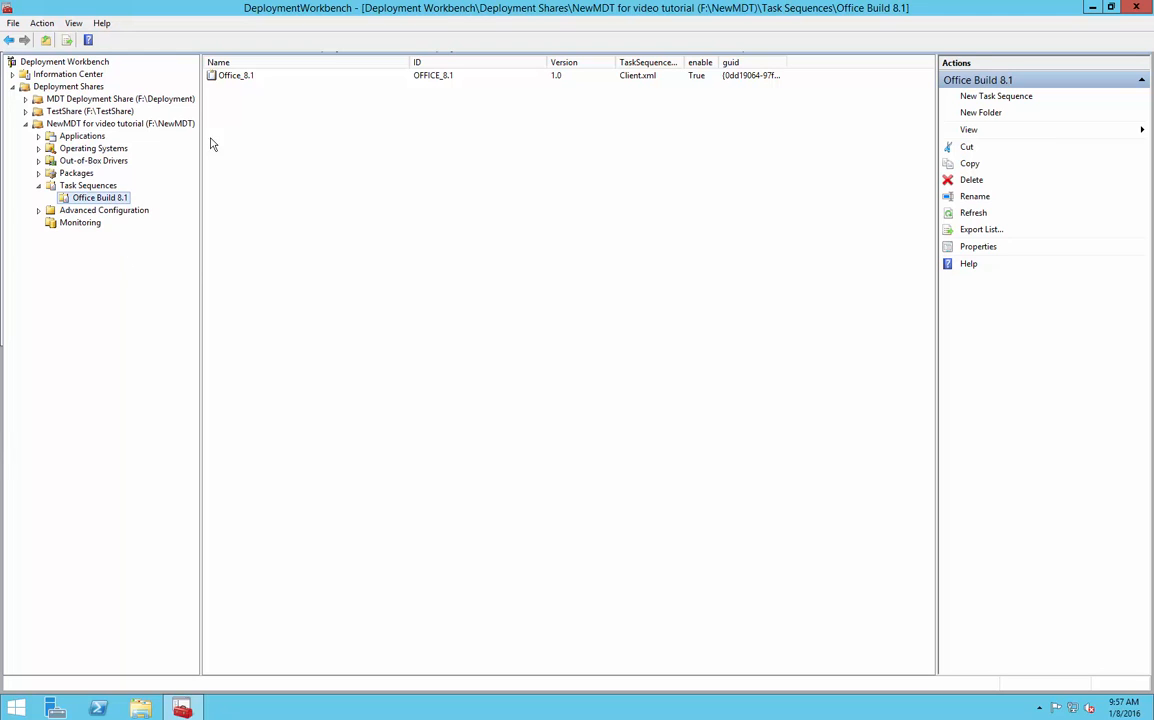
click(260, 75)
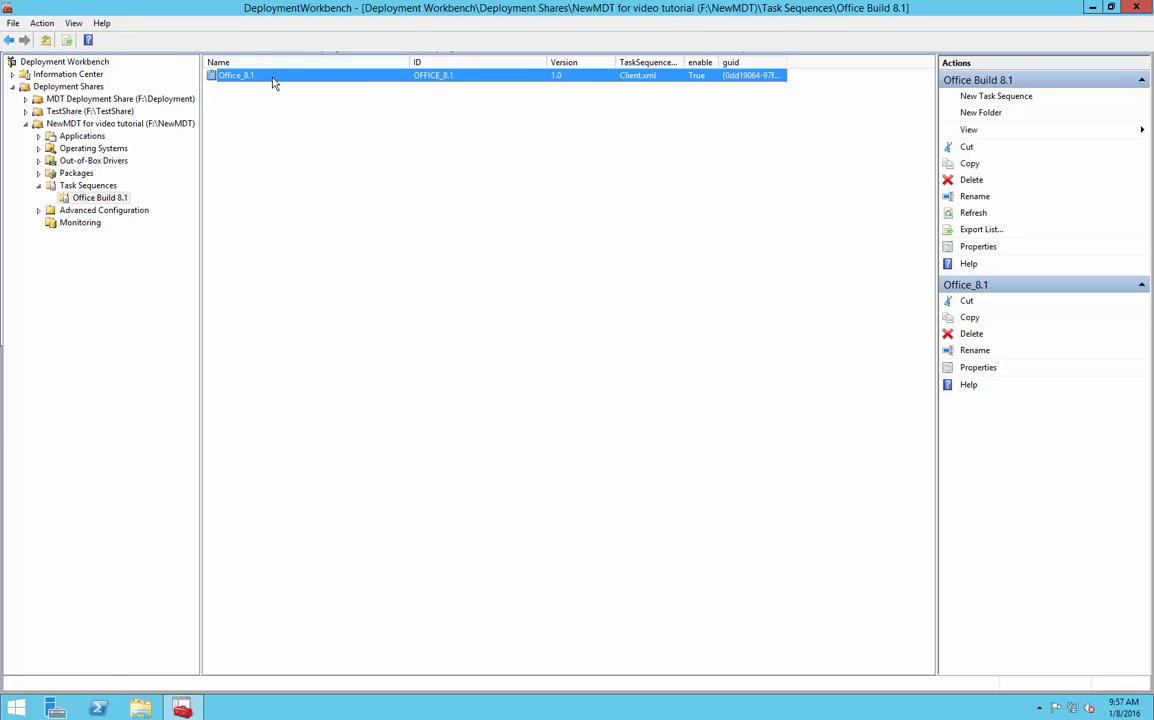
right_click(274, 83)
click(330, 151)
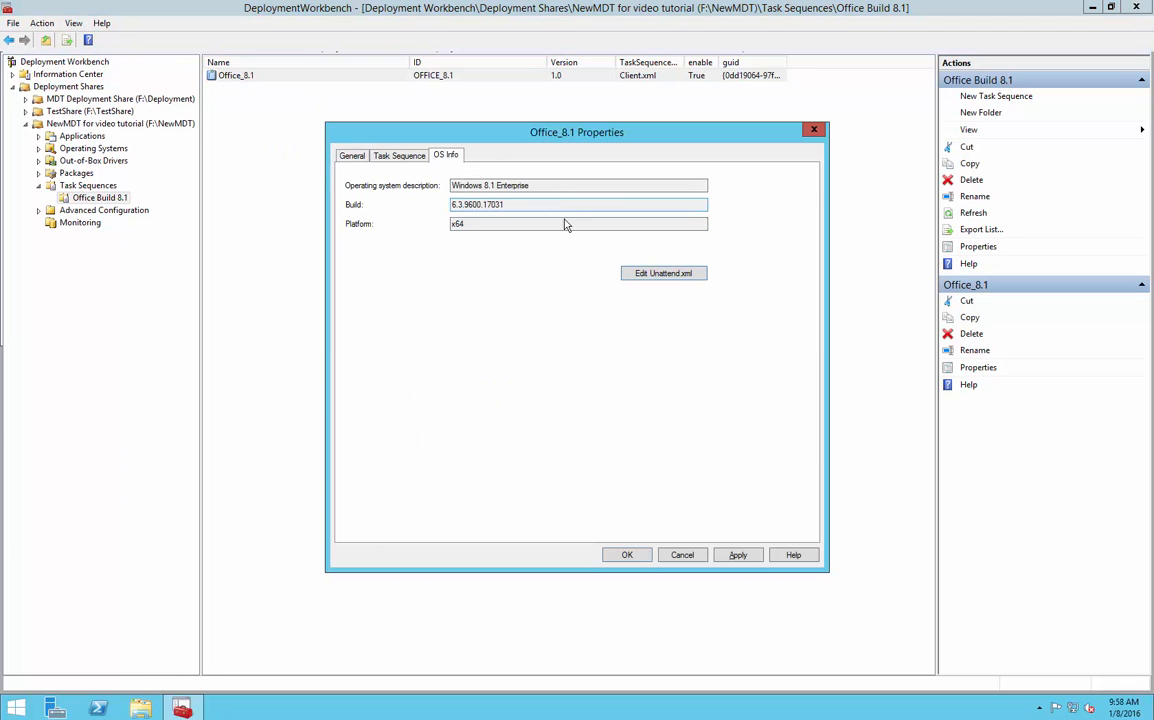
click(696, 278)
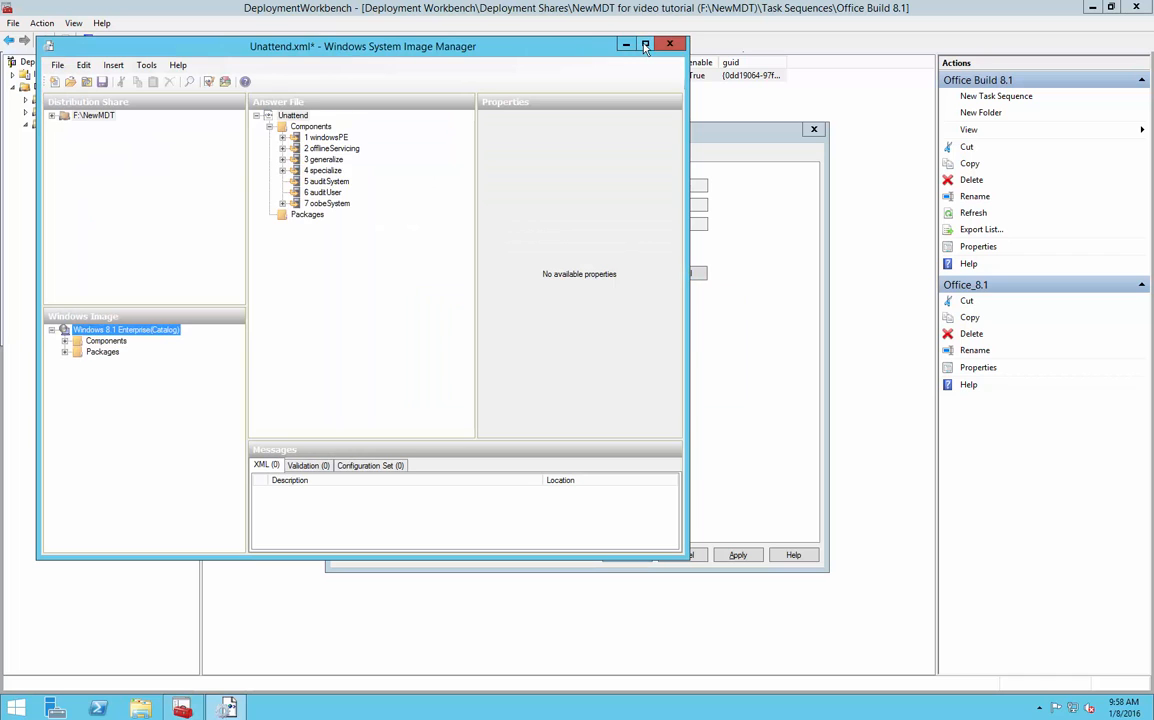
drag(559, 52, 716, 80)
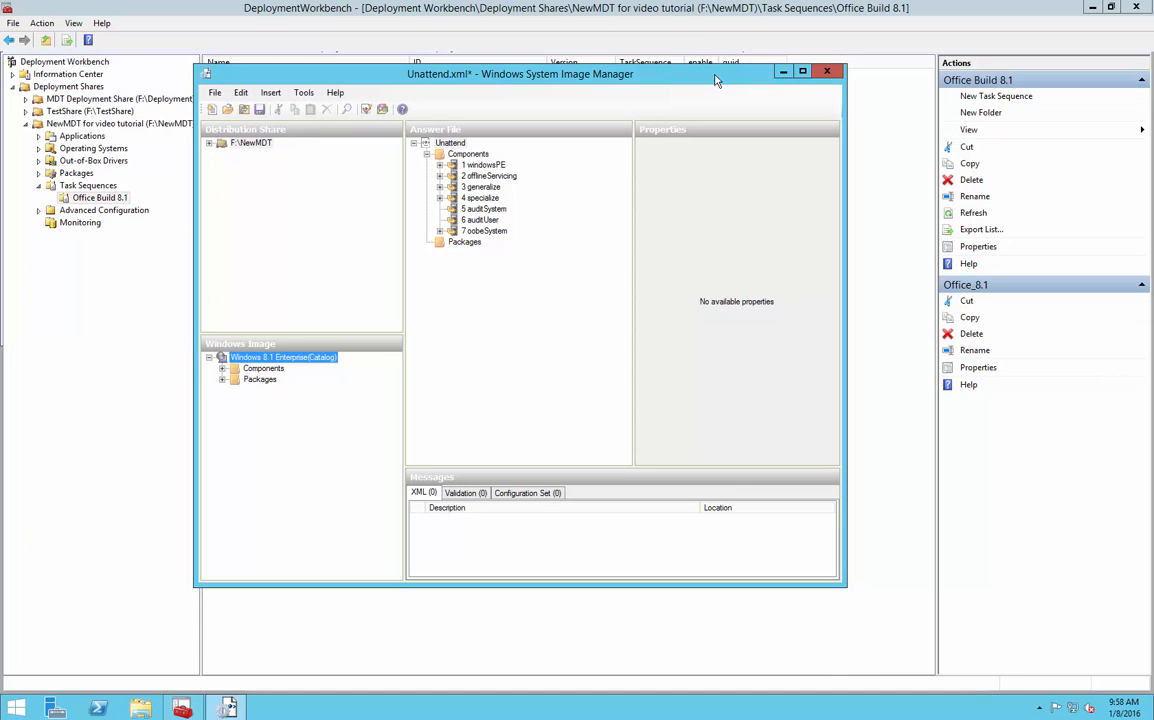
double_click(716, 80)
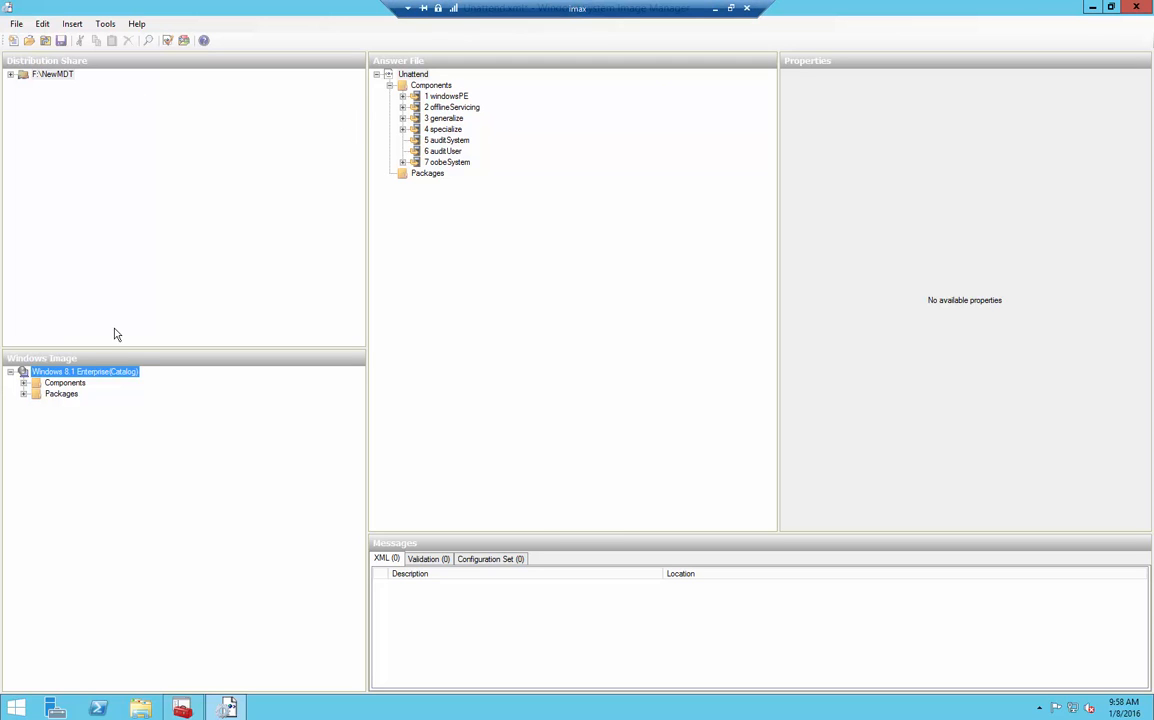
Expand the Packages and Components of the Windows 8.1 Enterprise image and view the ErrorReportingCore component's properties
click(24, 393)
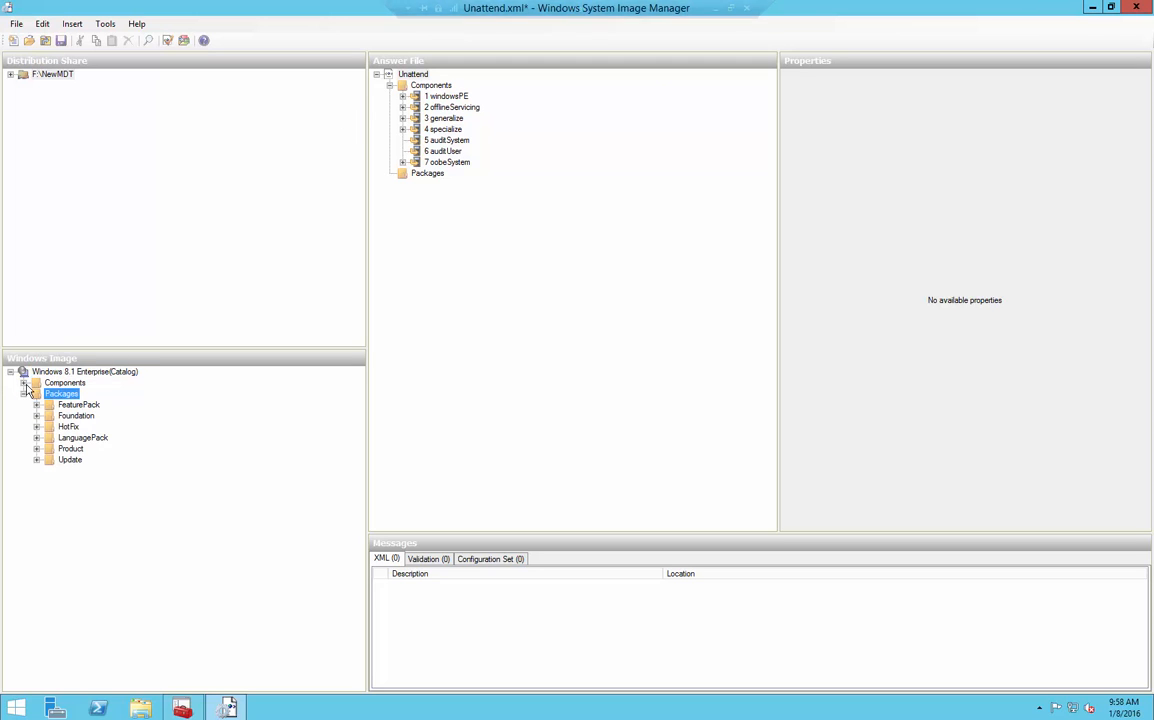
click(24, 383)
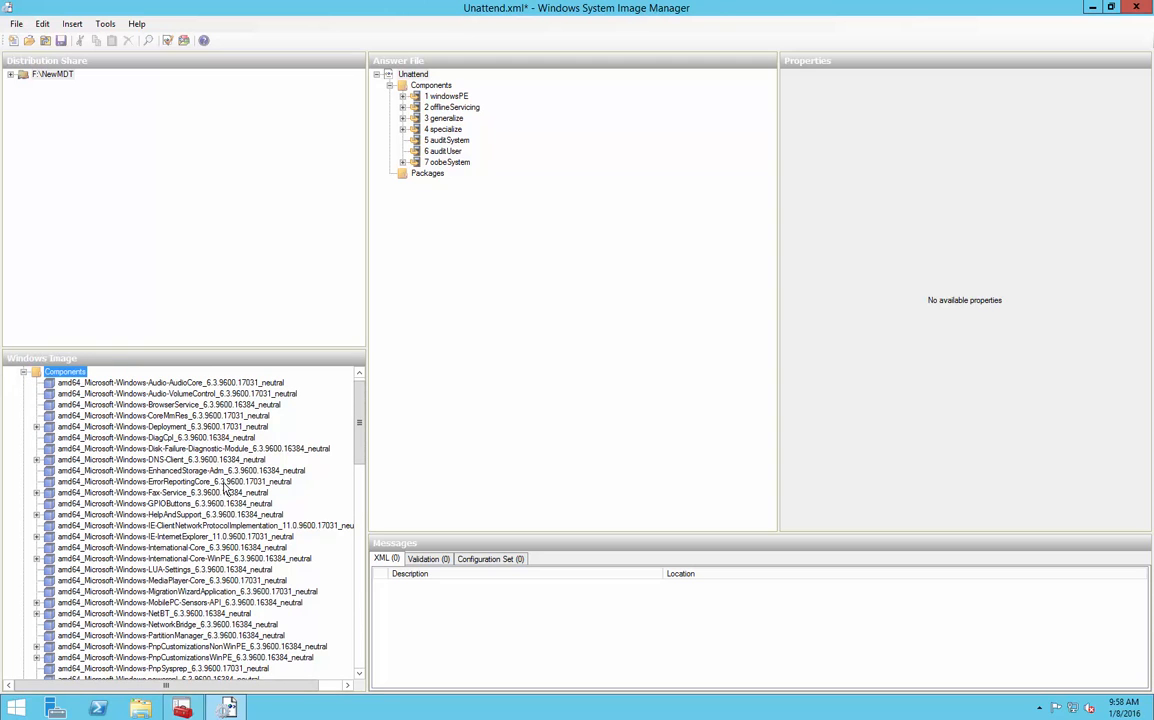
click(186, 482)
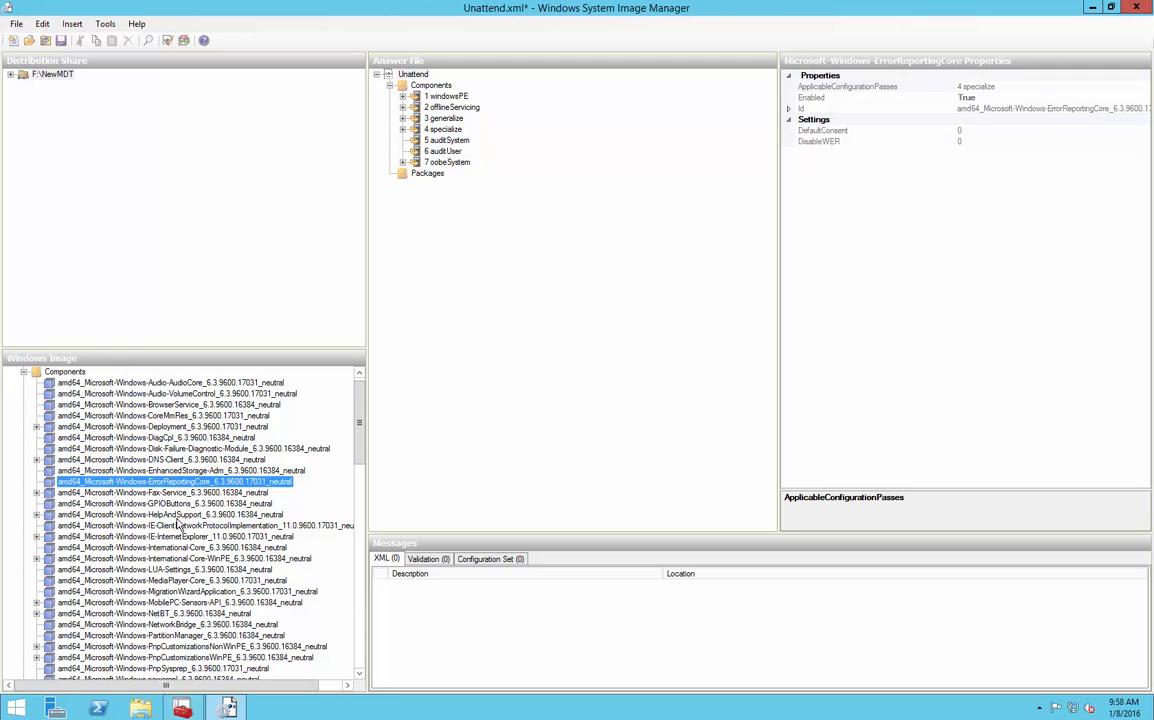
Expand the windowsPE pass and review the UILanguage, UserLocale and InputLocale settings of its International-Core-WinPE component
double_click(445, 96)
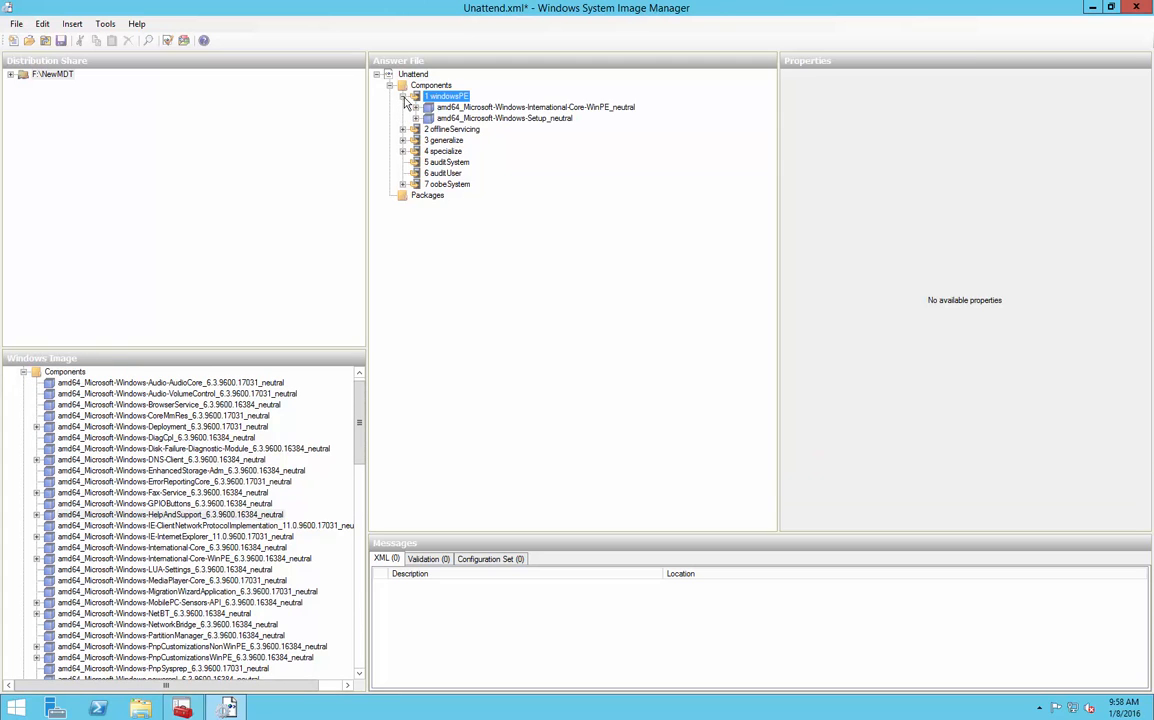
click(482, 109)
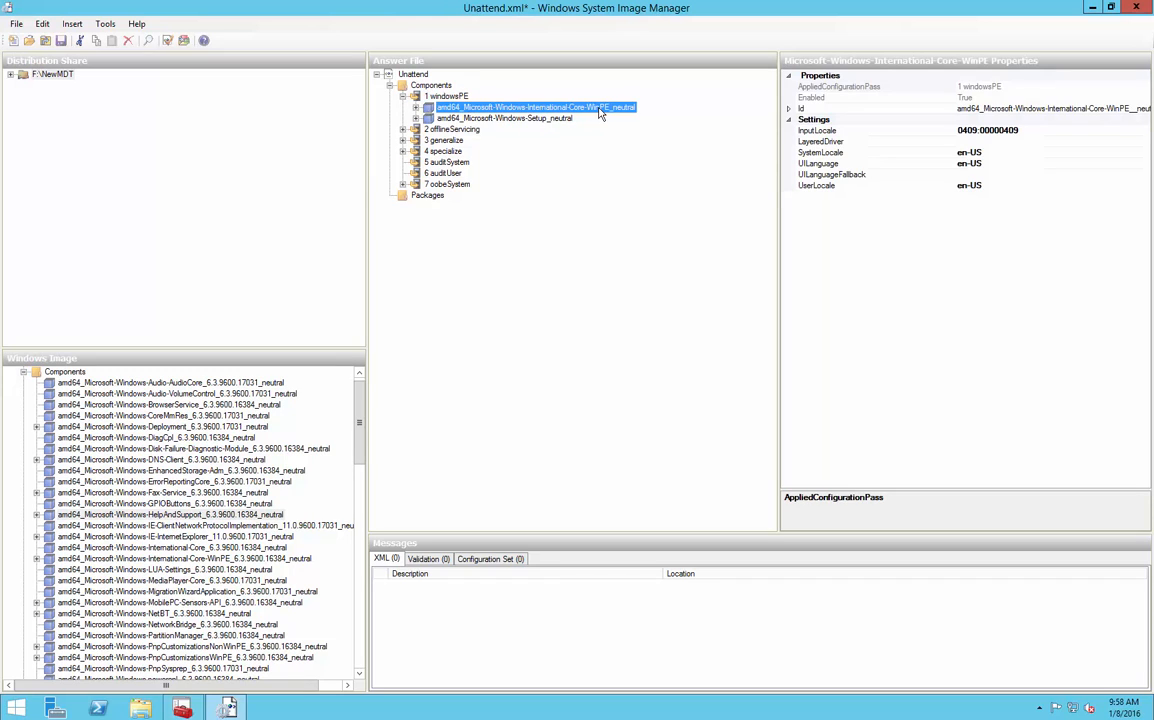
click(915, 166)
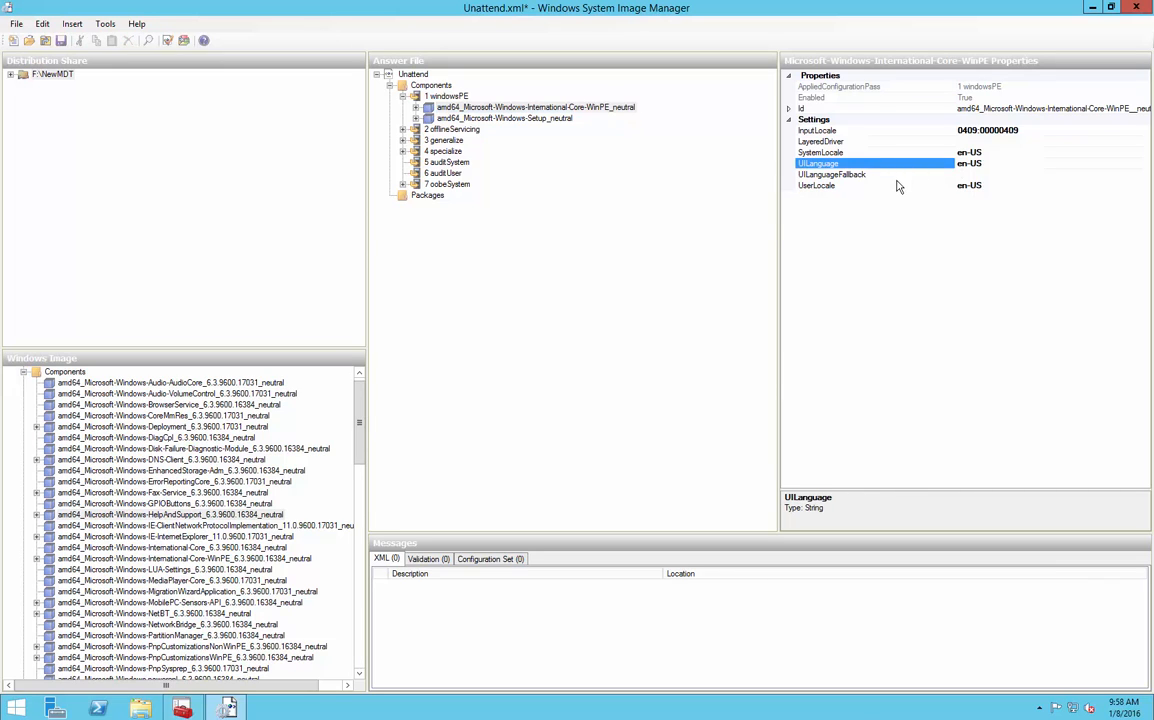
click(903, 184)
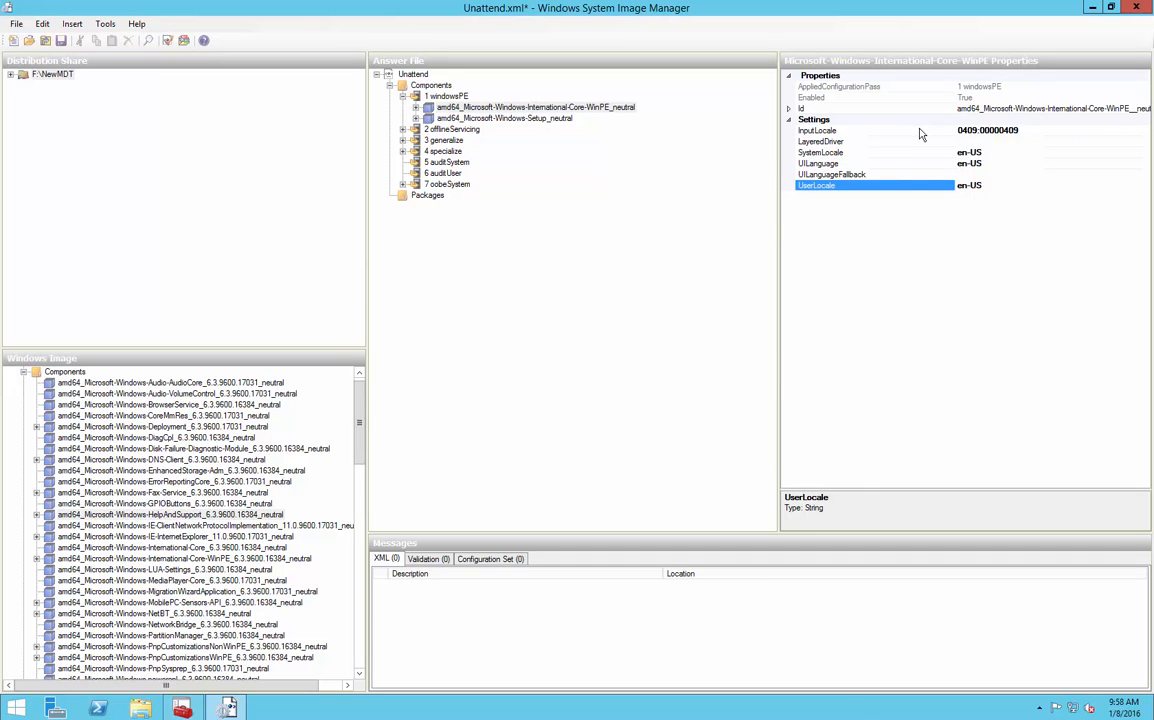
click(830, 130)
Expand the International-Core-WinPE and Windows-Setup components in the windowsPE pass and view the SetupUILanguage settings
click(489, 118)
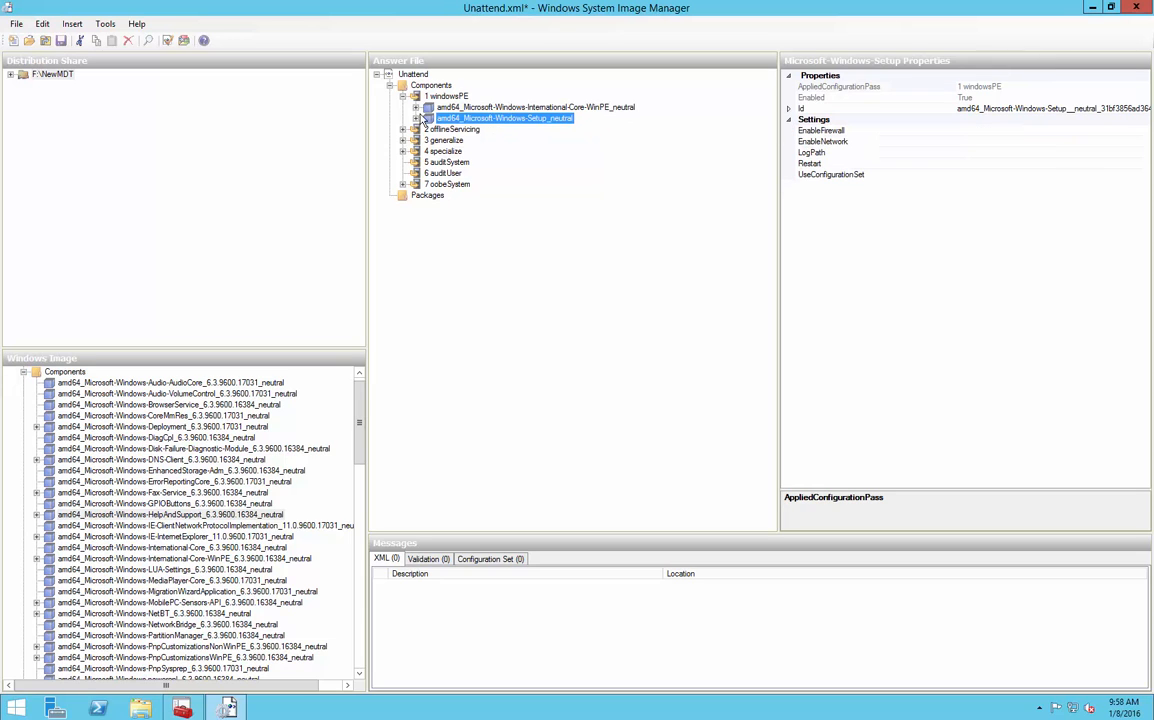
click(416, 107)
click(416, 129)
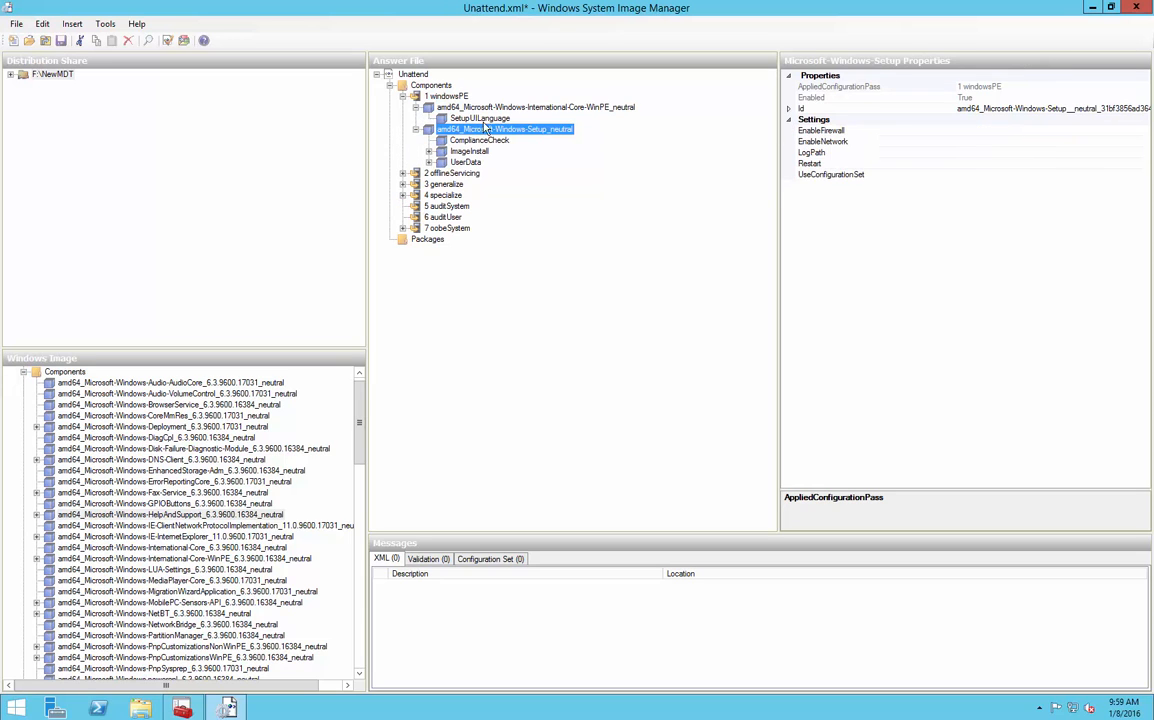
click(489, 119)
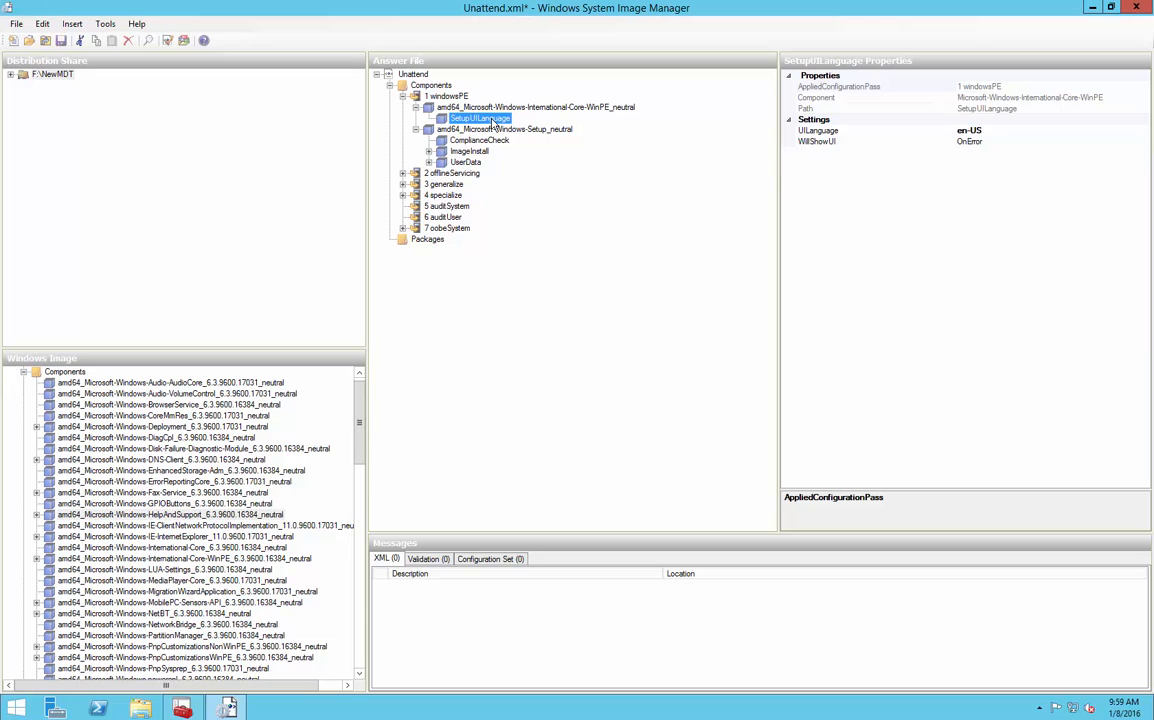
Check which values the Restart setting of the windowsPE Windows-Setup component offers, without choosing one
click(497, 129)
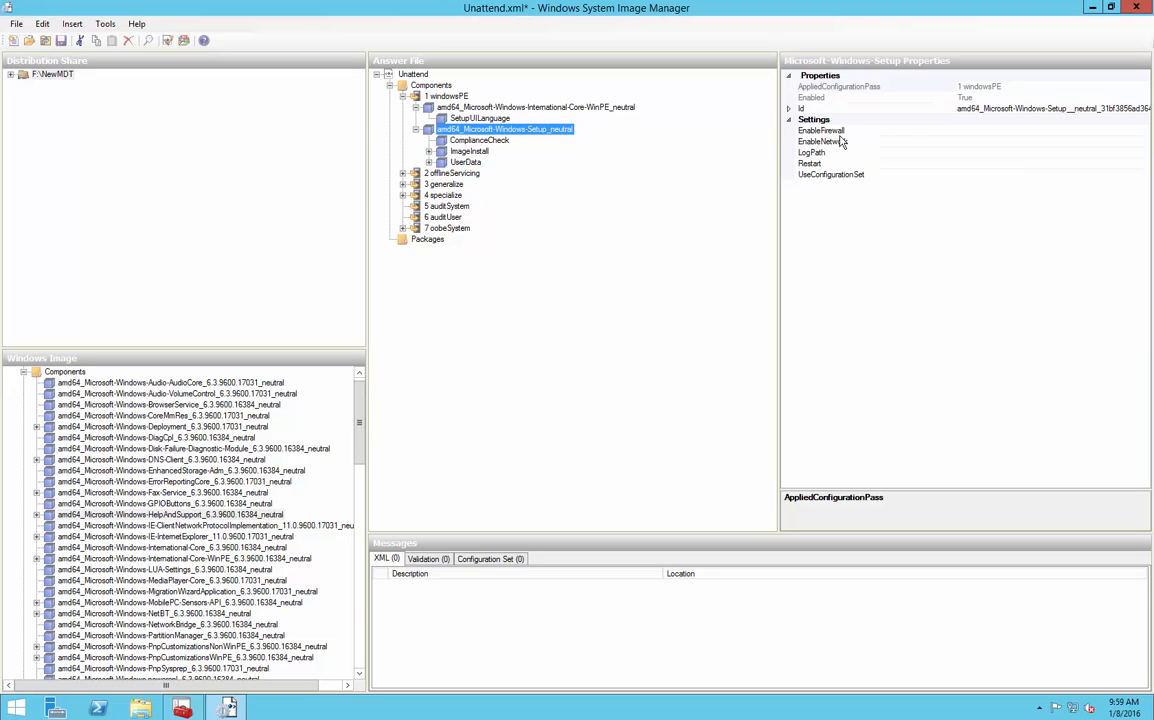
click(995, 162)
click(1144, 164)
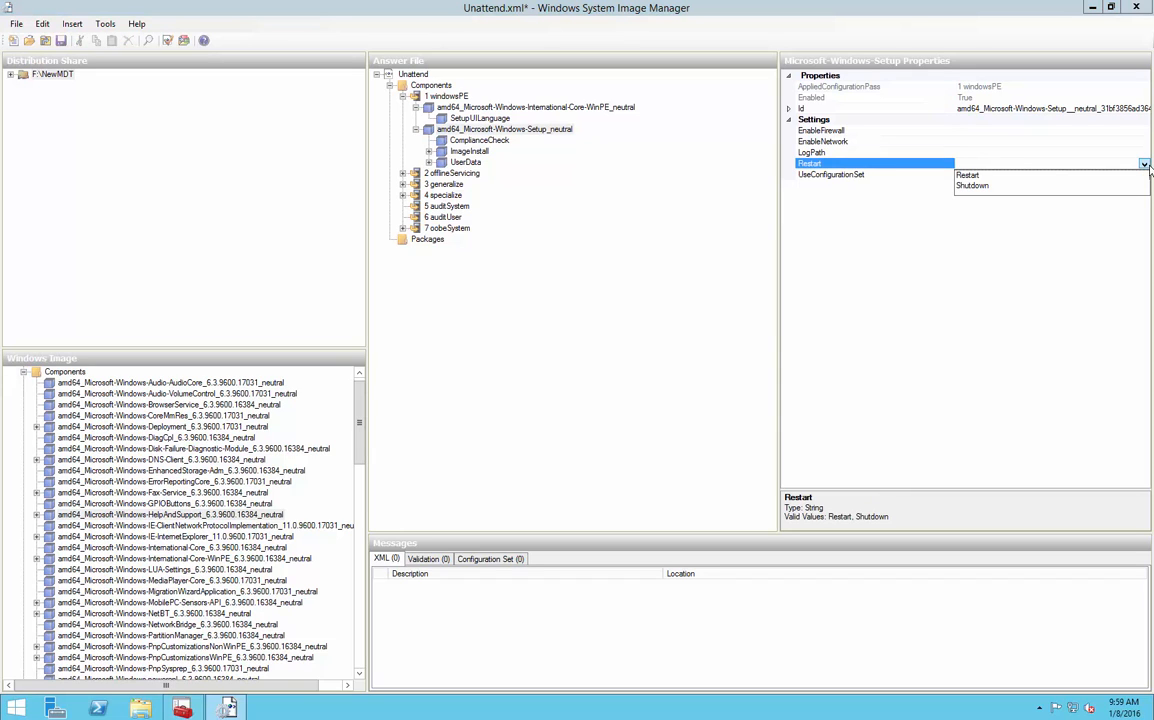
click(867, 226)
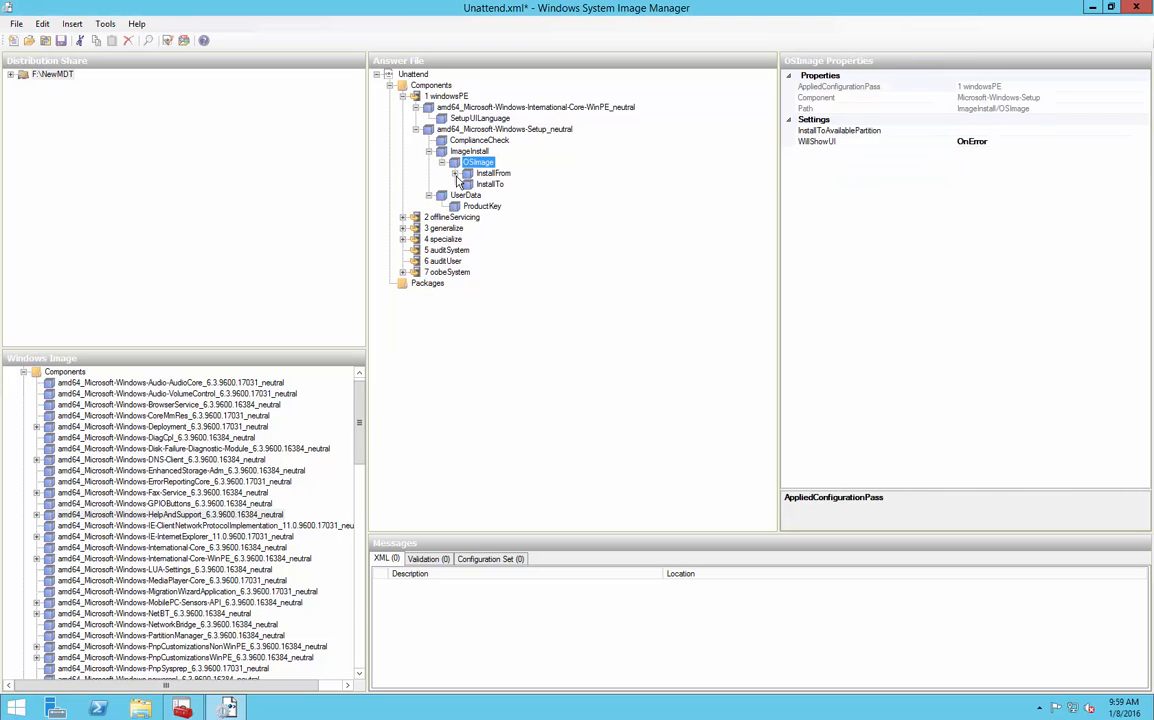
Review the InstallFrom and InstallTo settings under OSImage and the FullName setting under UserData
click(458, 175)
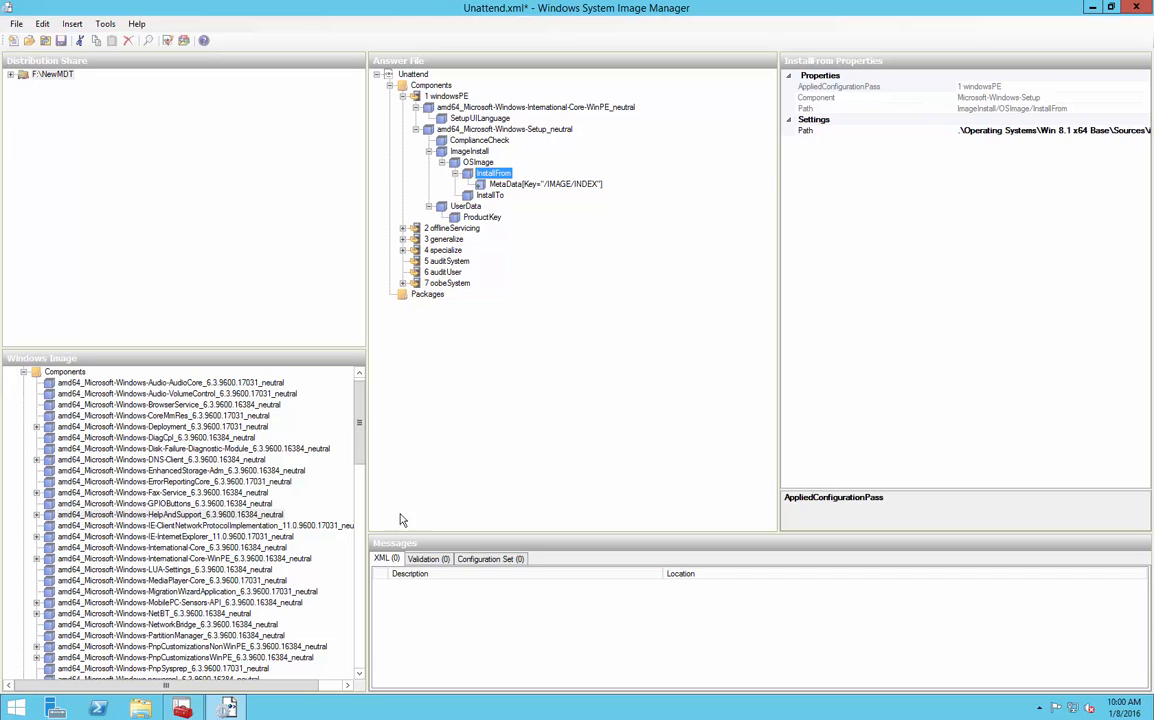
click(489, 196)
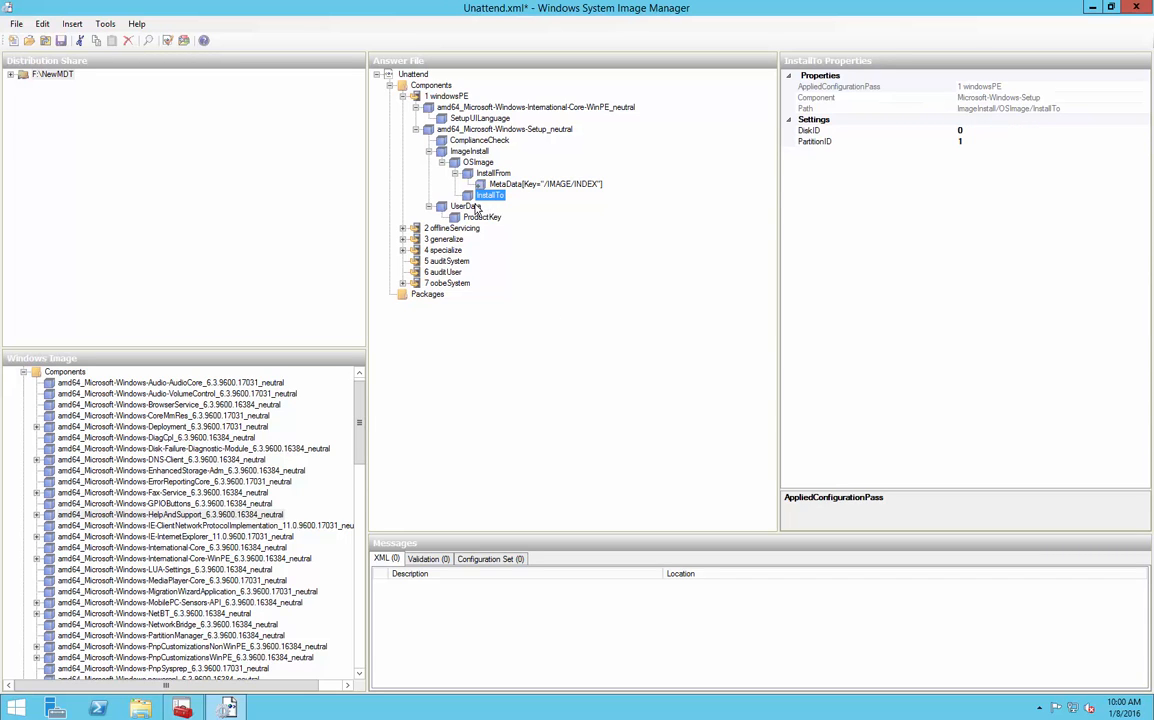
click(476, 207)
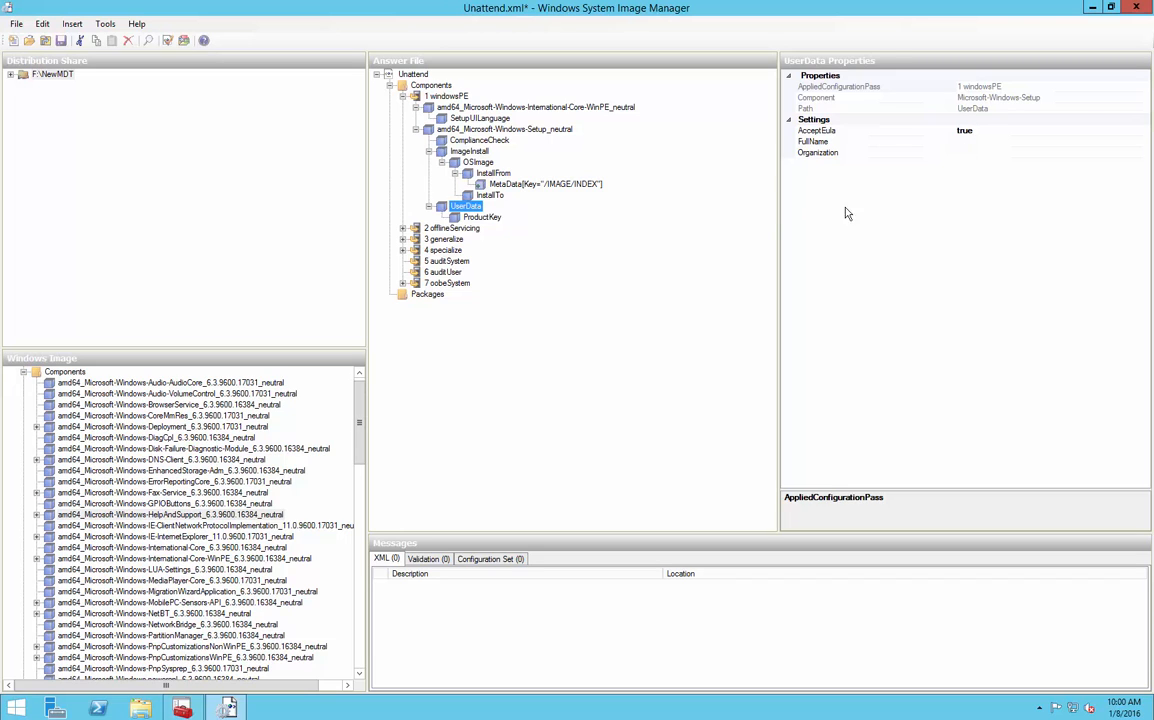
click(990, 142)
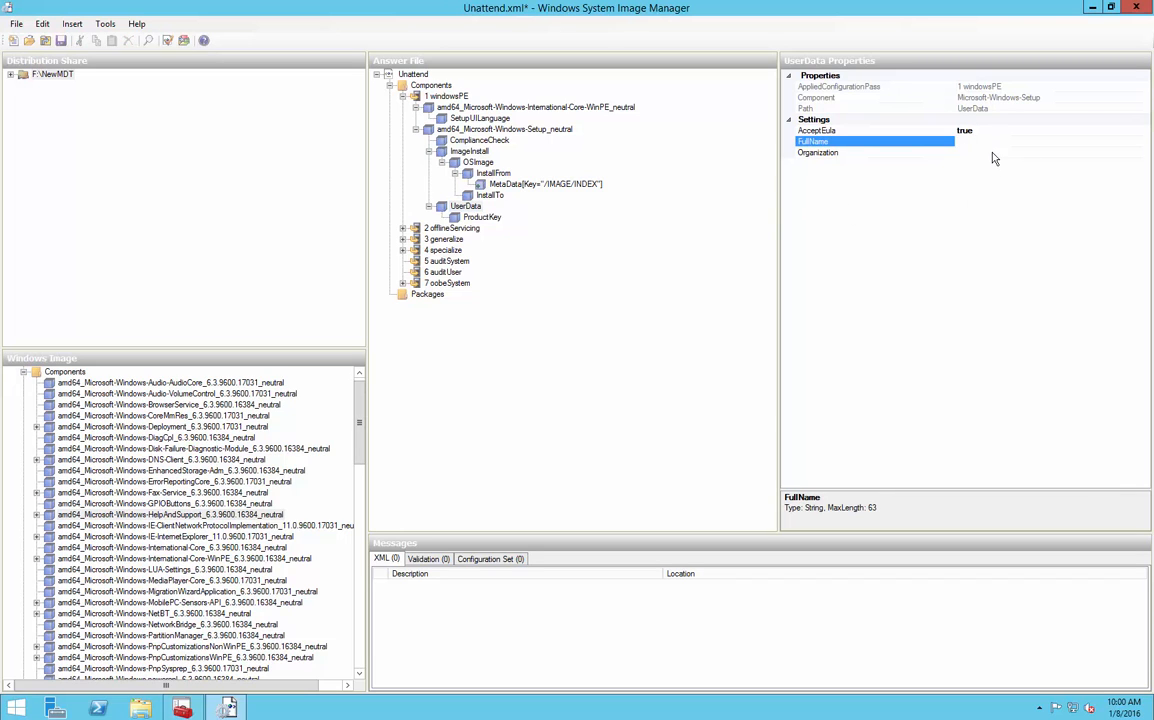
Expand the offlineServicing, generalize and specialize passes and view the generalize pass's Shell-Setup settings
click(428, 294)
click(403, 229)
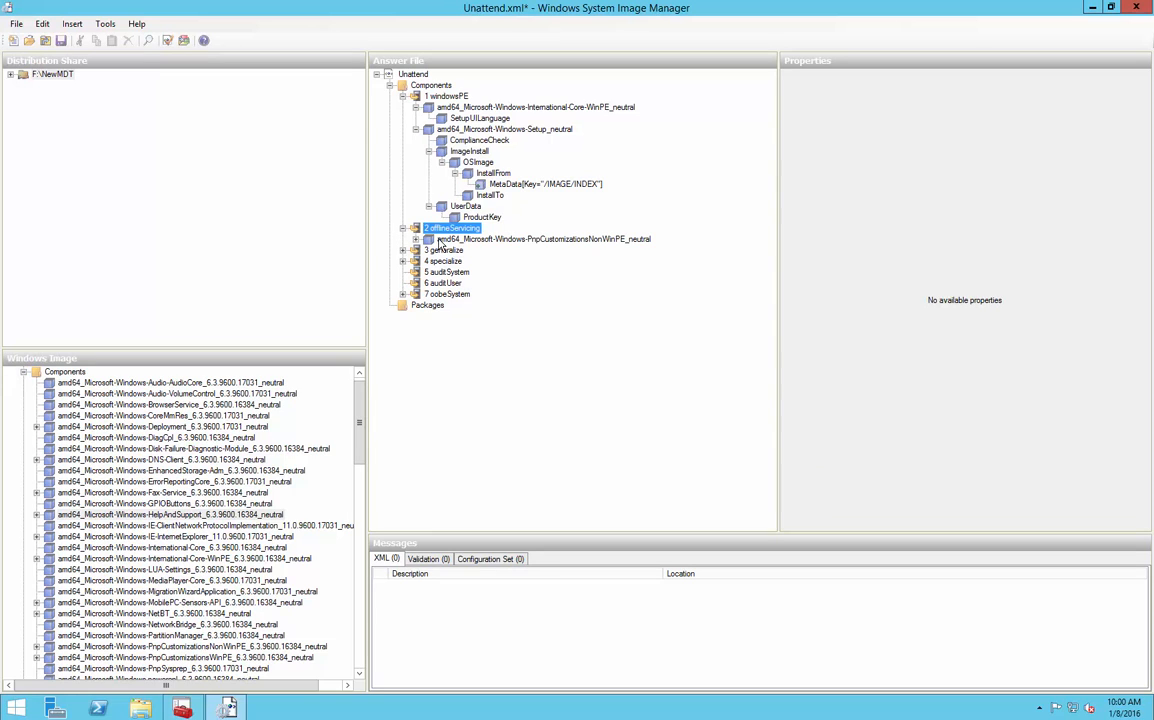
click(483, 242)
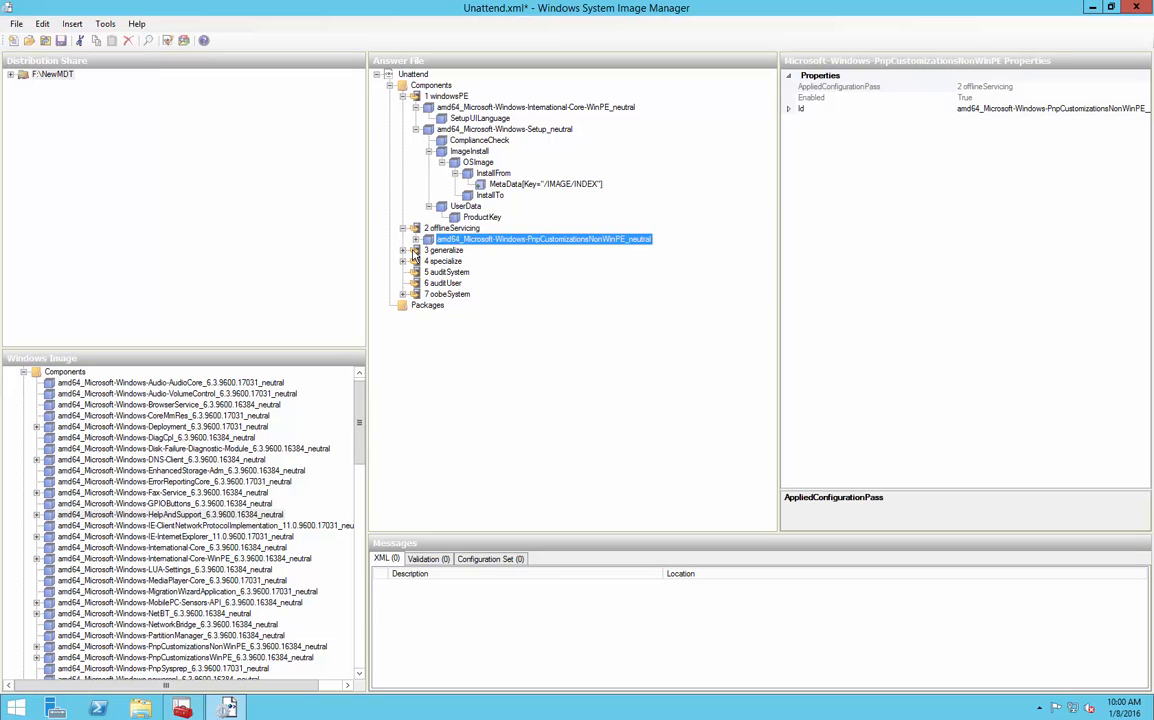
click(403, 250)
click(403, 272)
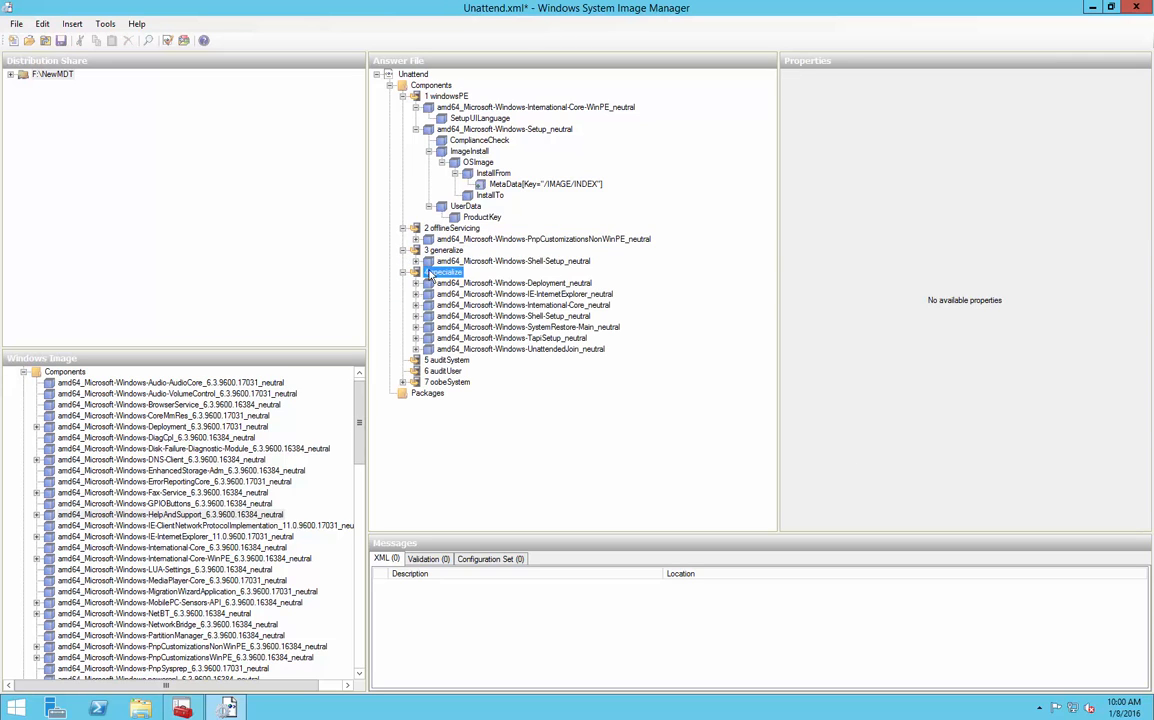
click(513, 261)
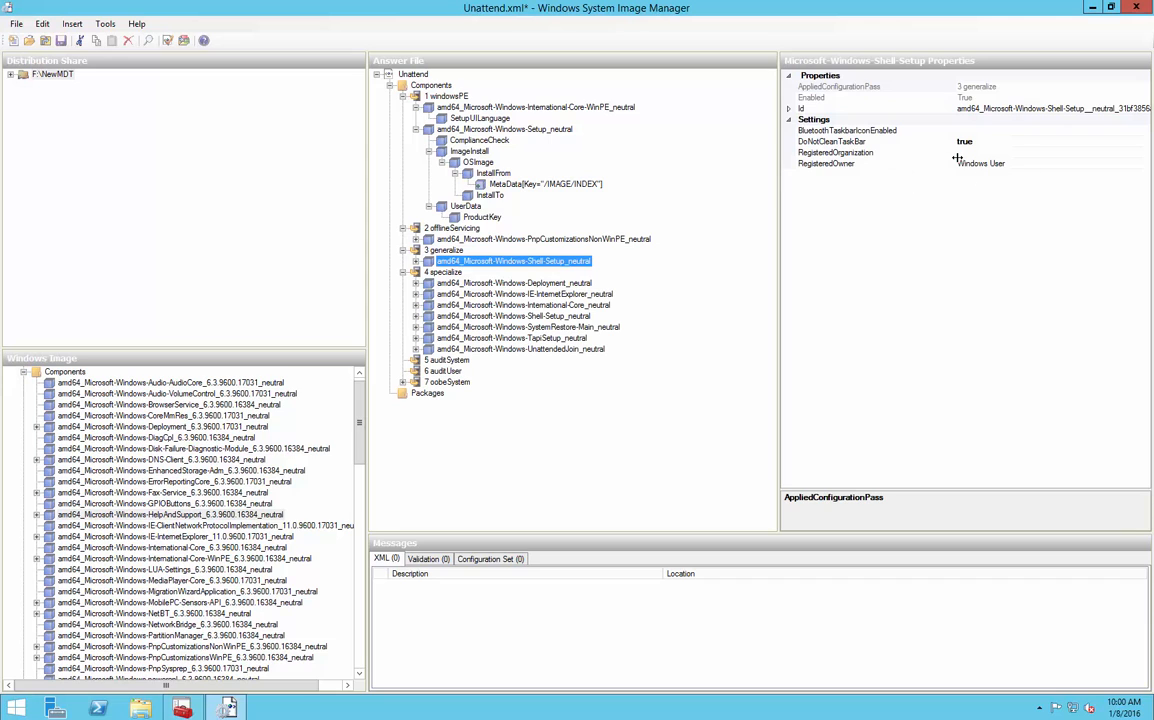
Expand the offlineServicing PnpCustomizationsNonWinPE component through DriverPaths and view its PathAndCredentials entry
click(416, 240)
click(440, 252)
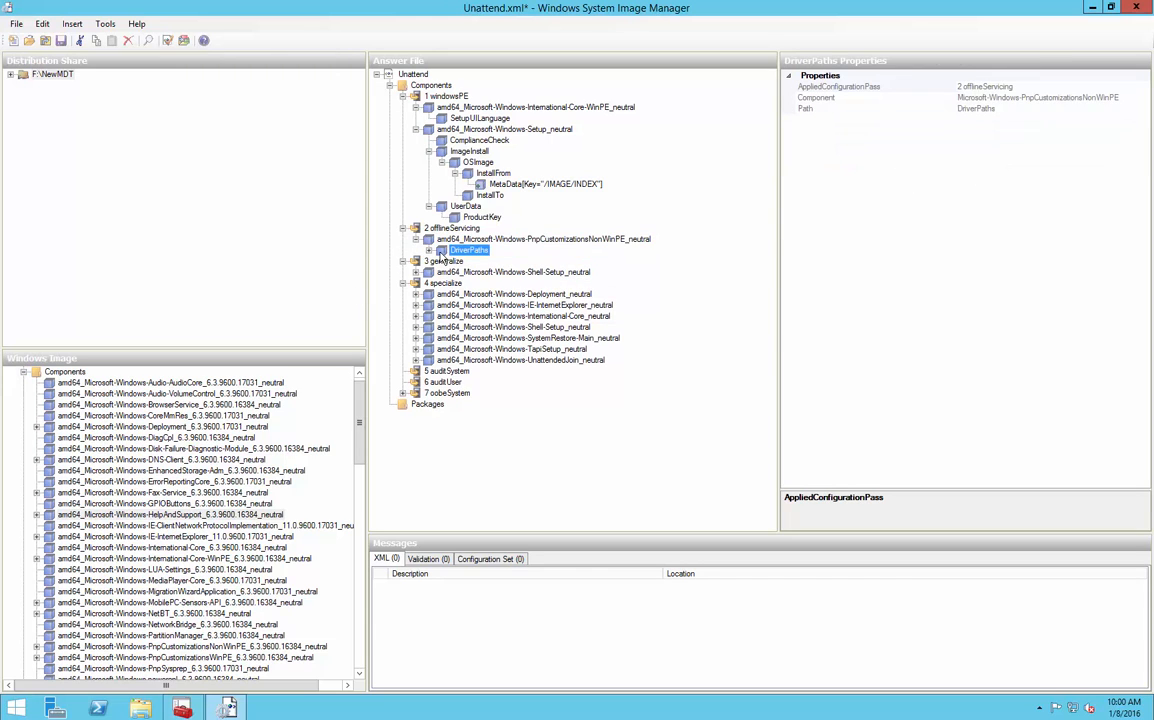
click(431, 251)
click(478, 261)
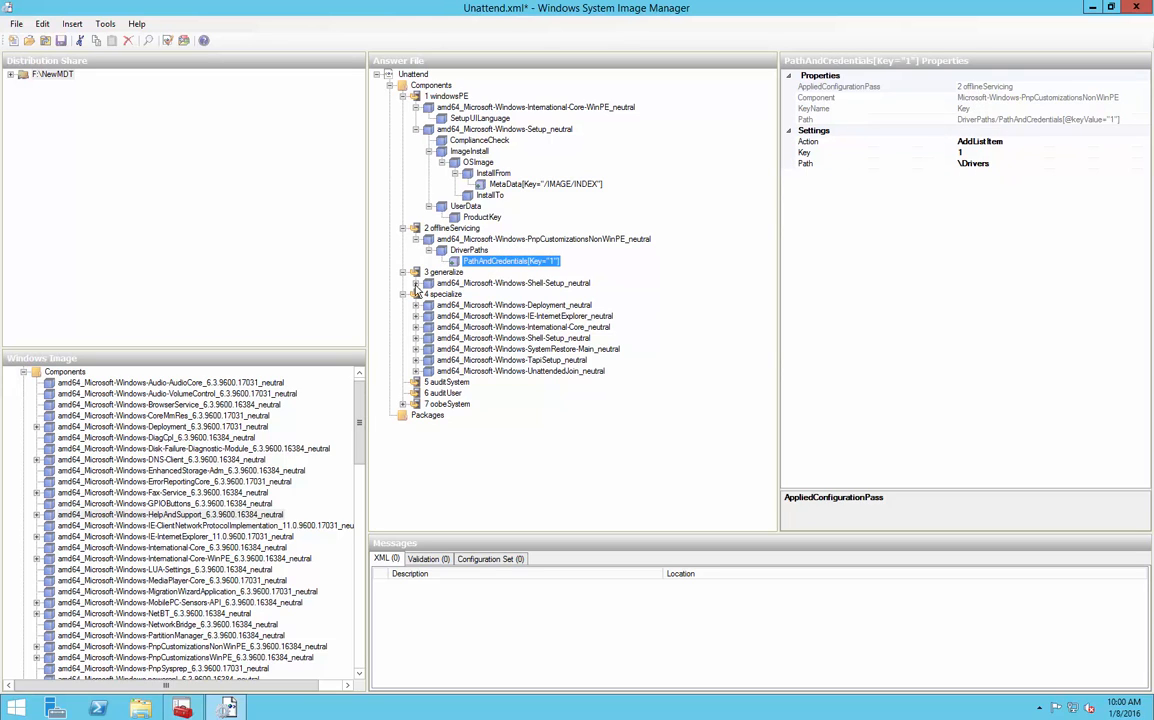
Go through the specialize pass components from Deployment to TapiSetup, expanding those that contain child settings
click(500, 283)
double_click(424, 305)
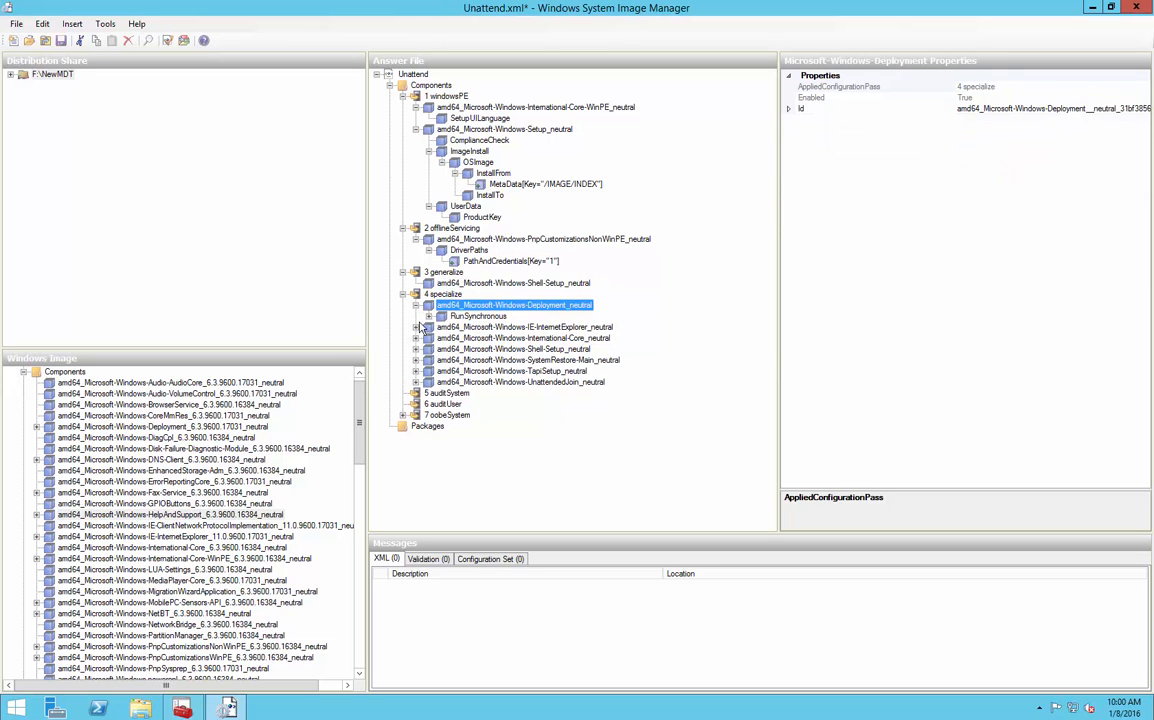
click(424, 327)
click(424, 338)
click(418, 349)
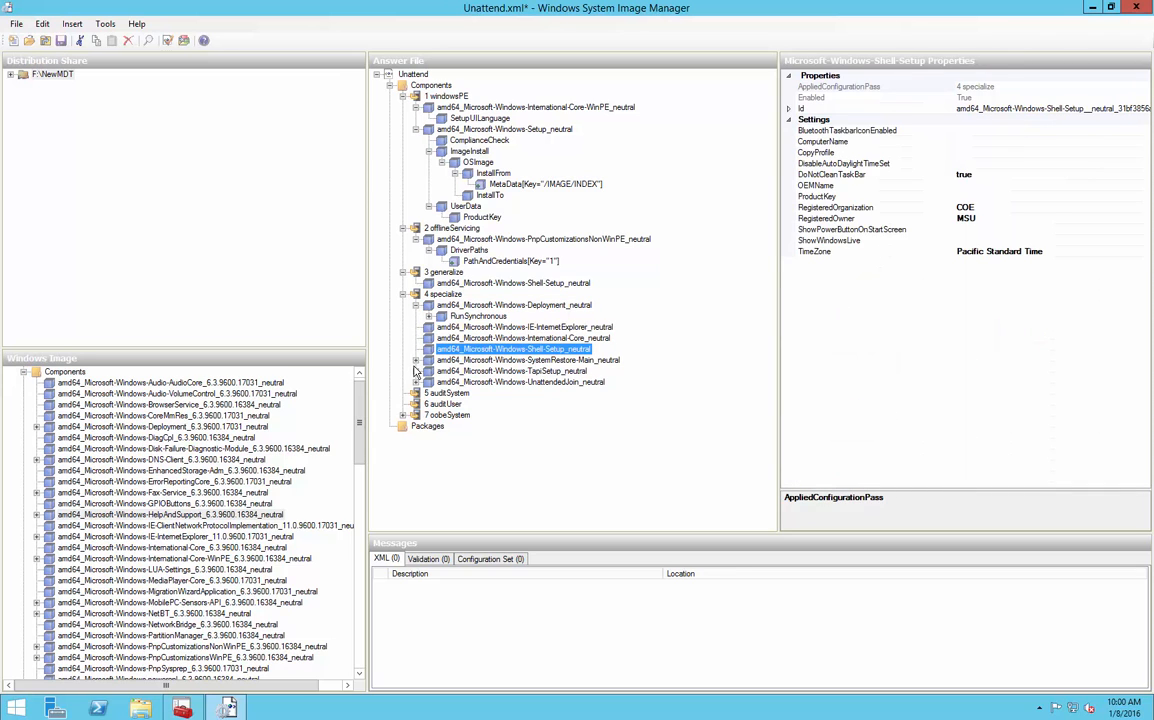
click(417, 360)
double_click(424, 371)
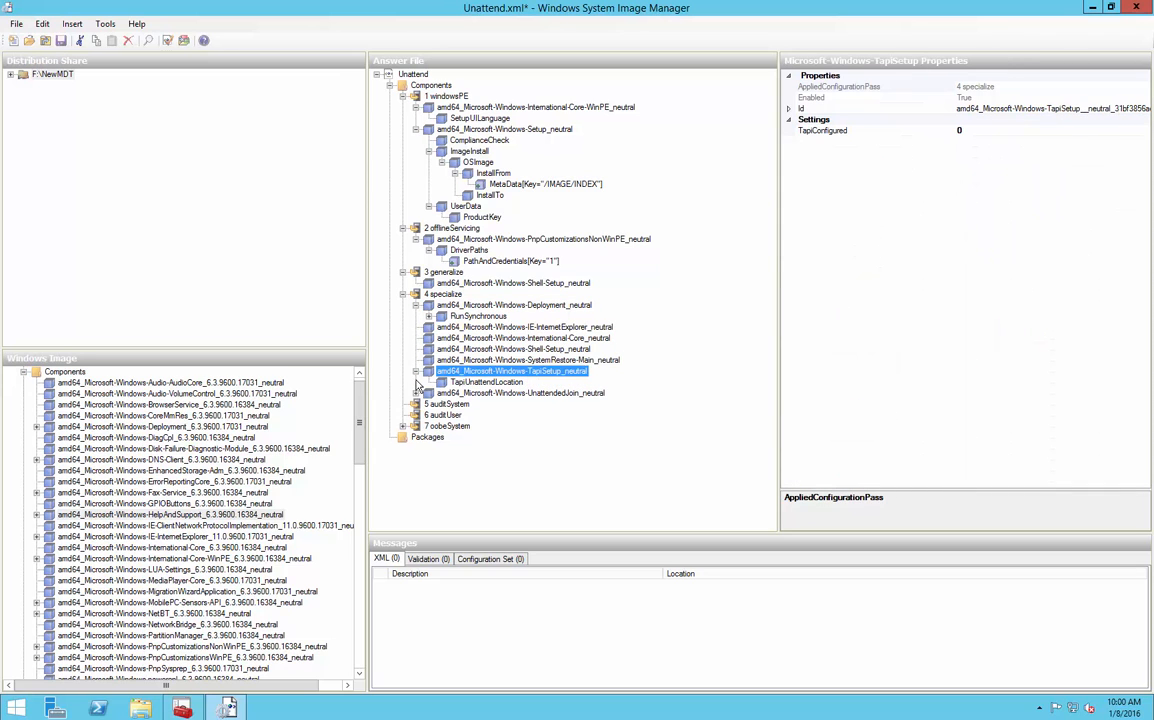
Expand the oobeSystem pass and its Shell-Setup component to view their contents
double_click(415, 426)
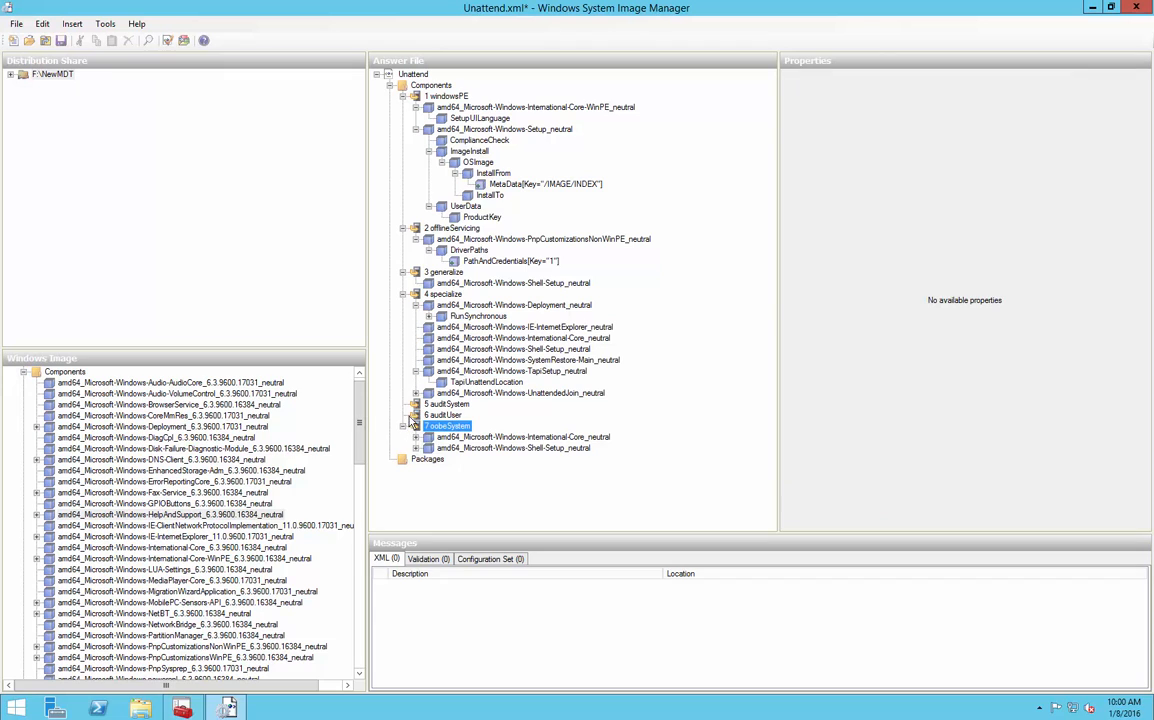
double_click(450, 448)
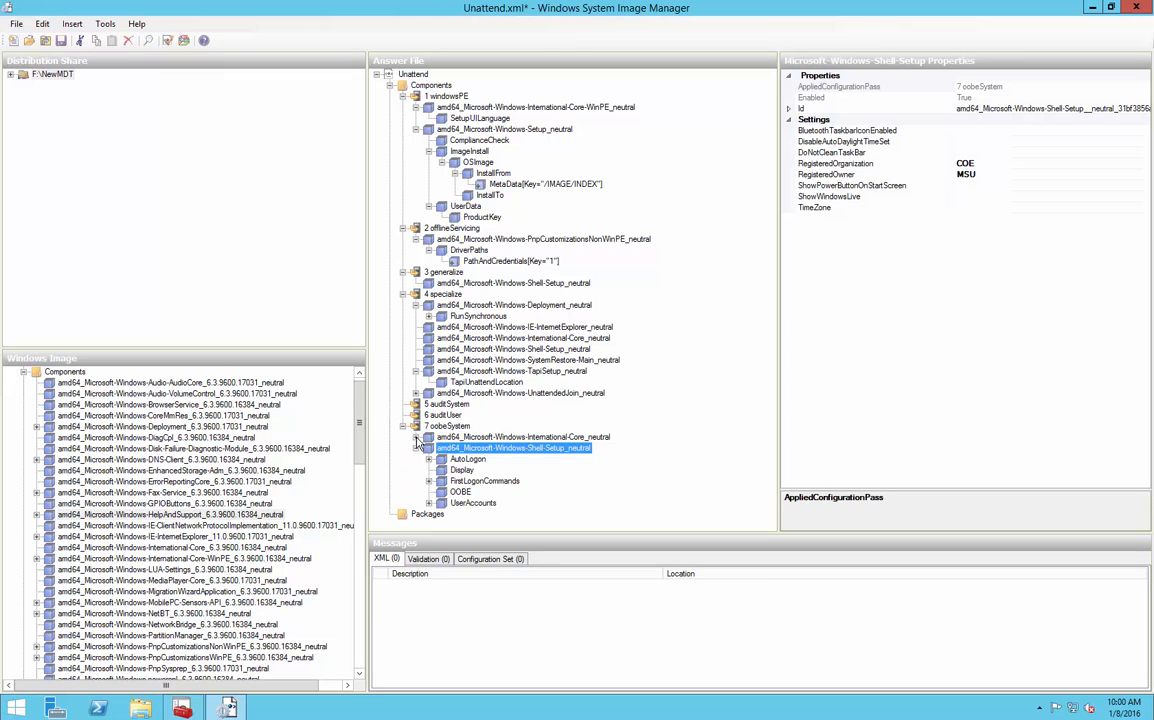
View the oobeSystem pass's International-Core and AutoLogon settings and the AdministratorPassword entry under UserAccounts
click(500, 437)
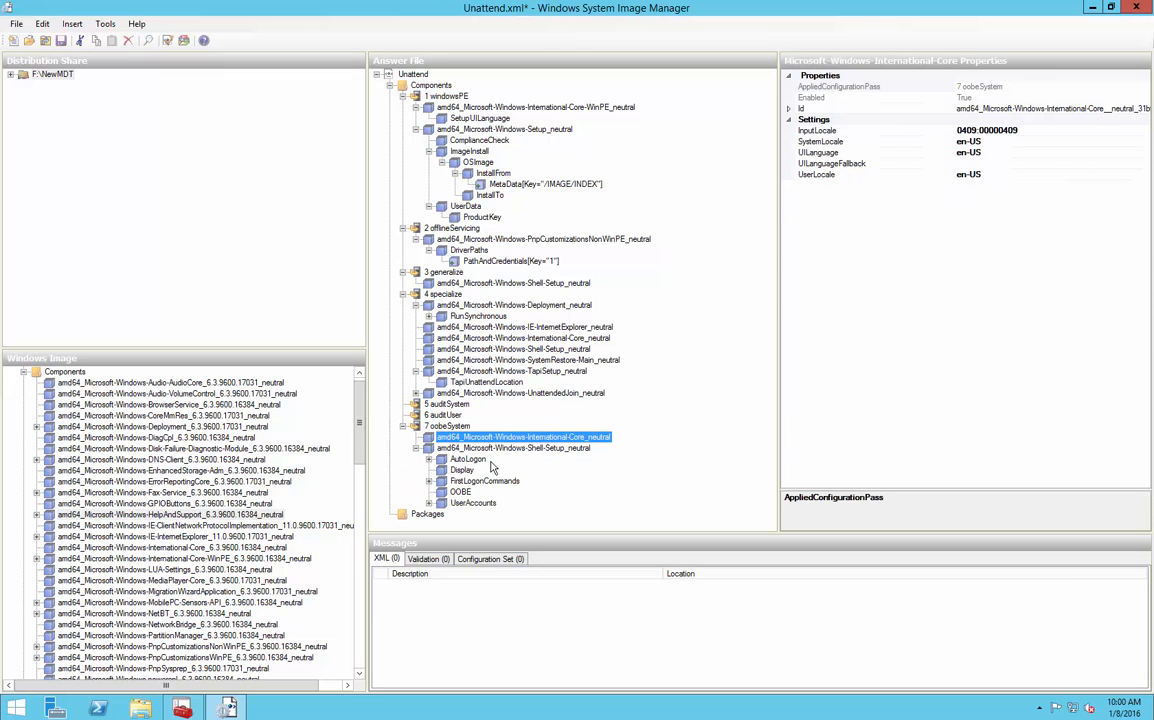
click(466, 459)
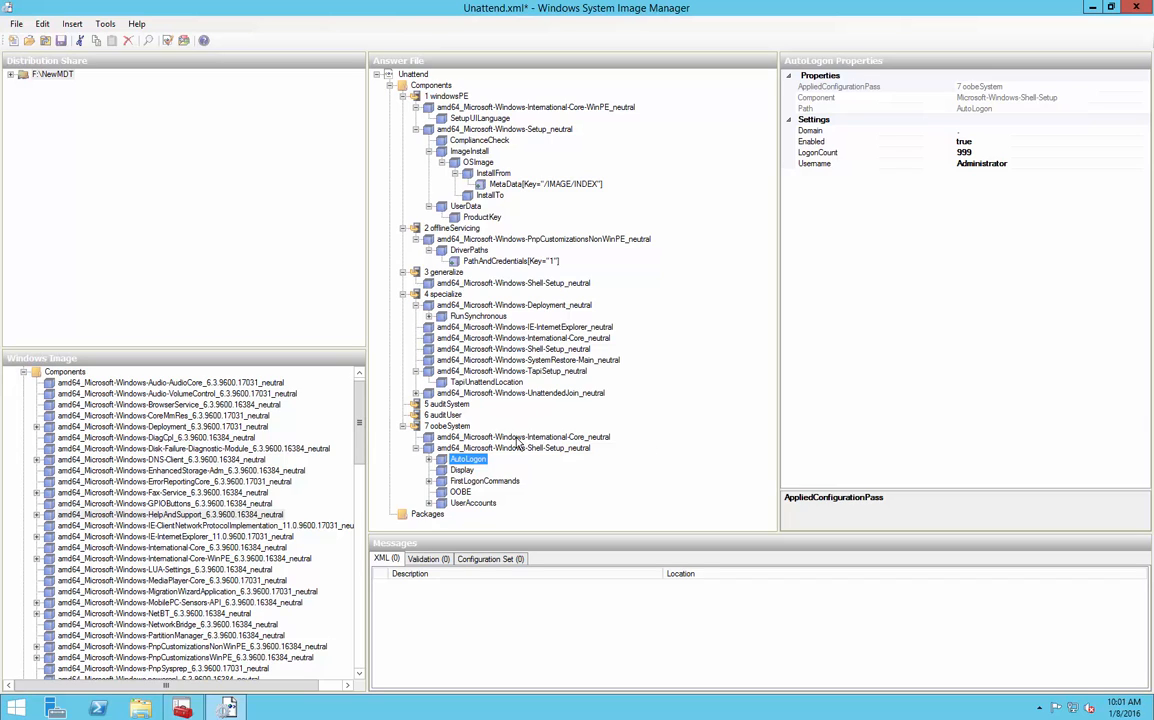
double_click(458, 503)
click(500, 514)
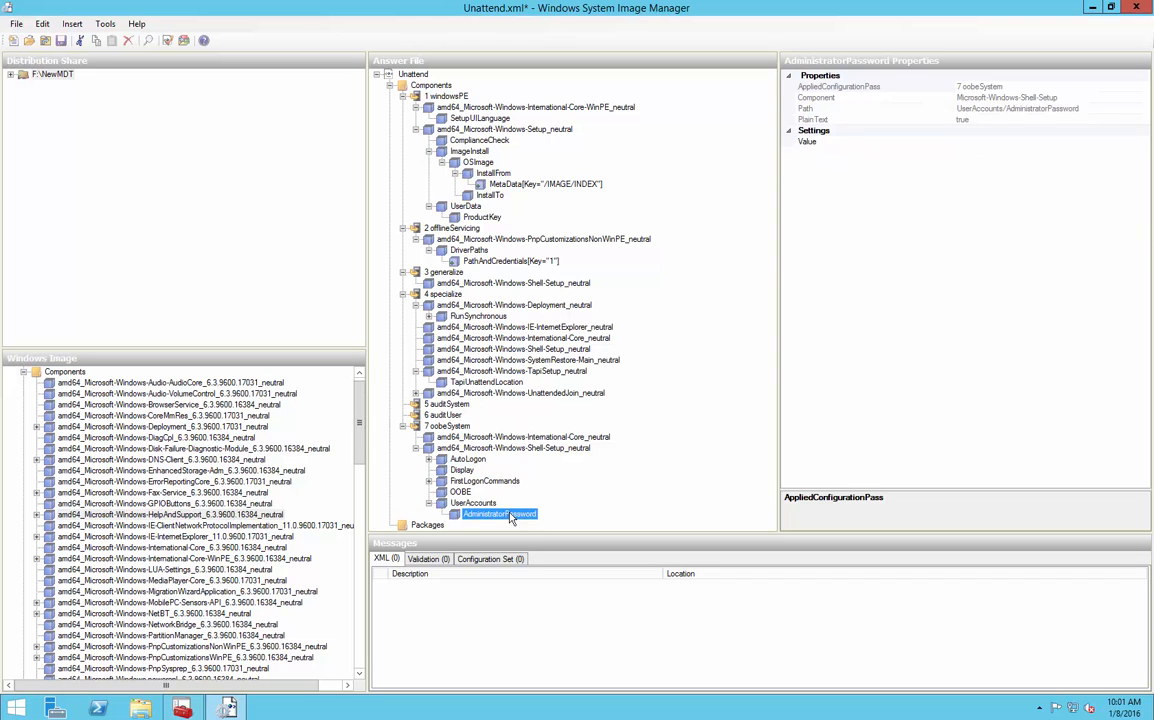
click(488, 505)
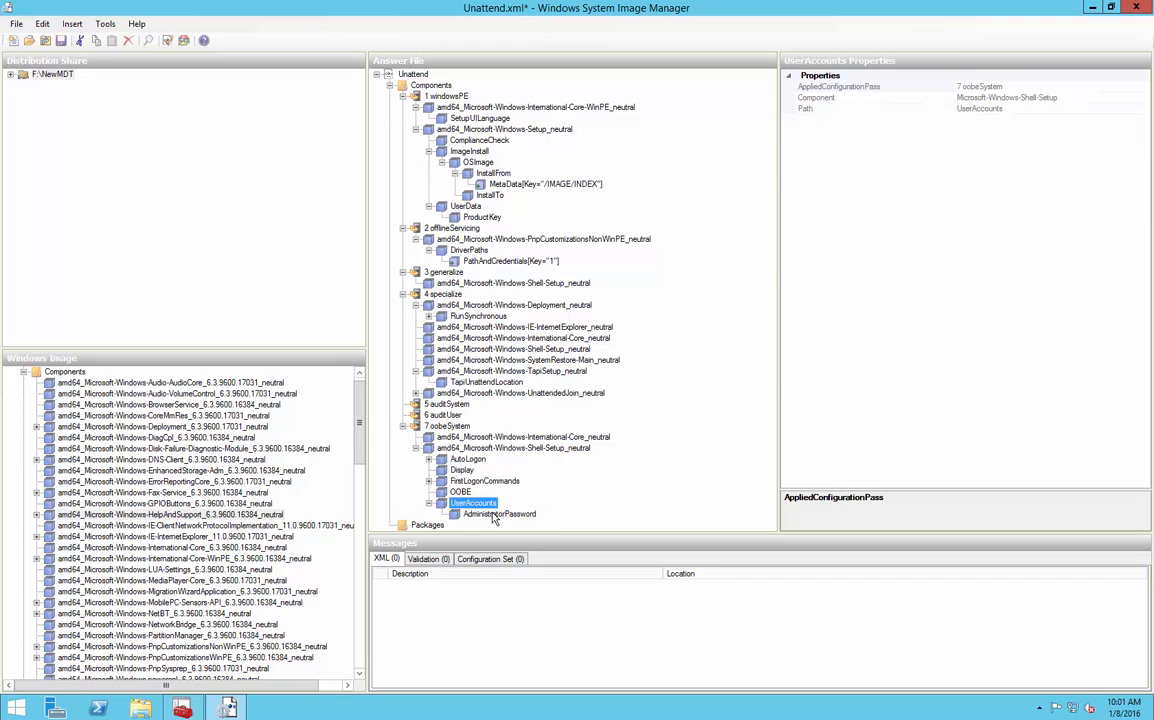
click(492, 514)
click(1024, 141)
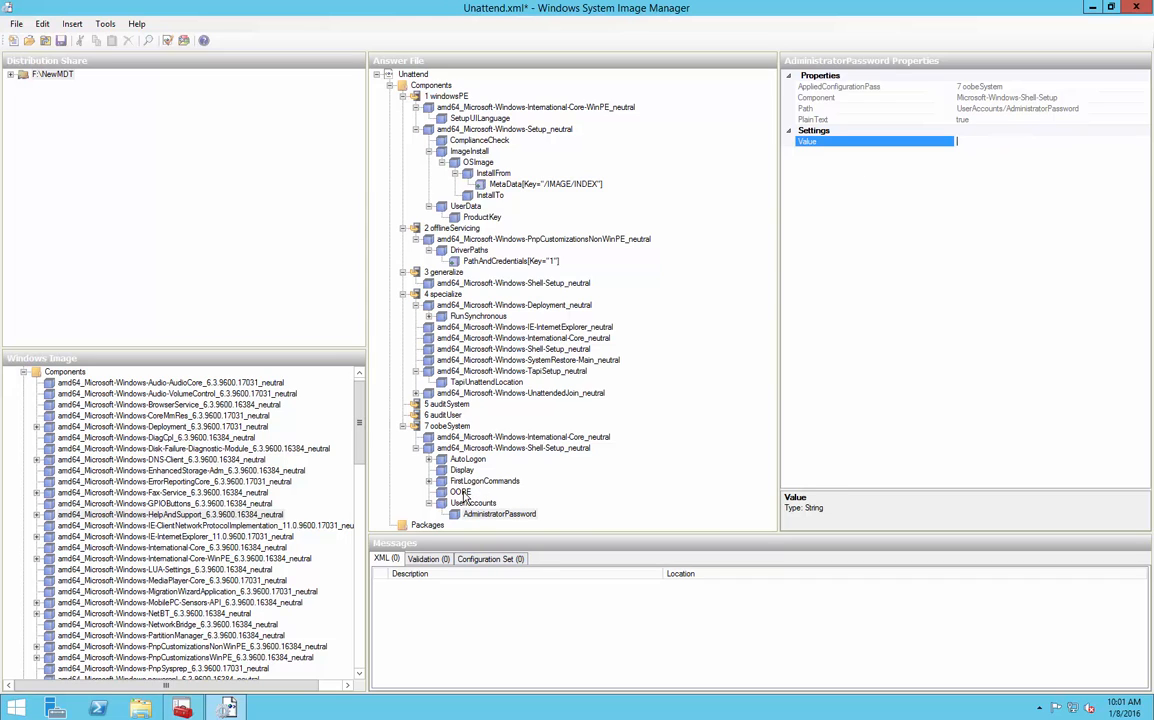
Review the OOBE settings of the oobeSystem Shell-Setup component and set SkipUserOOBE to true
click(460, 492)
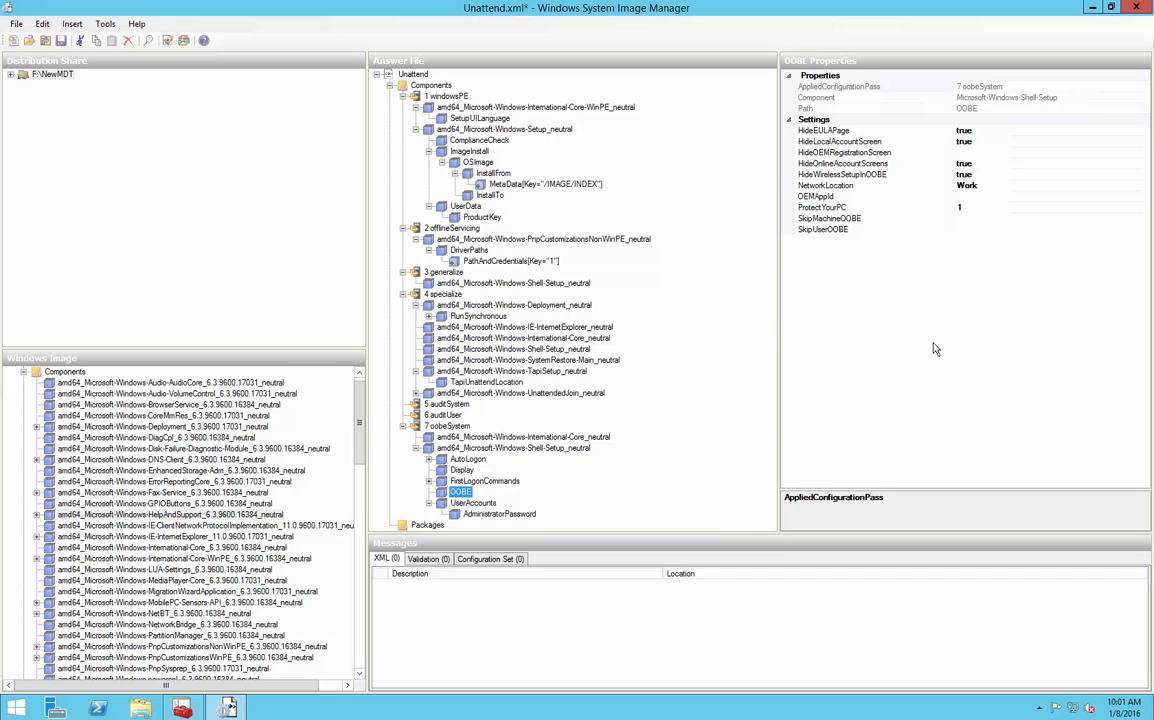
click(872, 133)
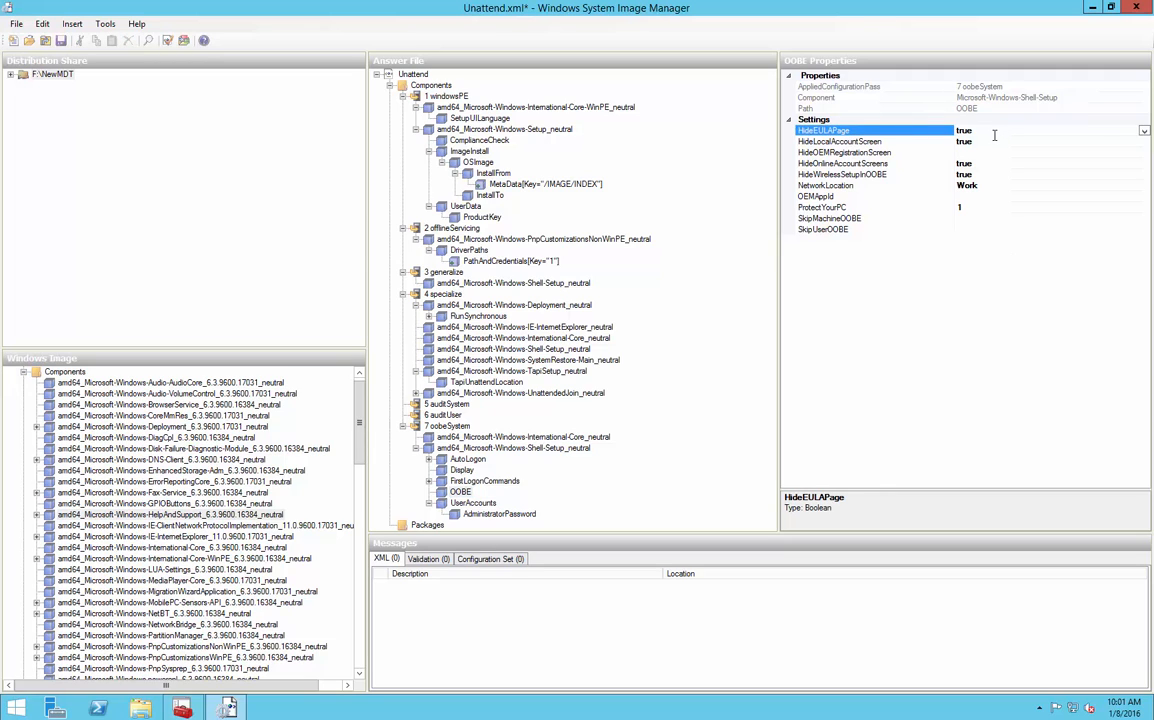
click(898, 144)
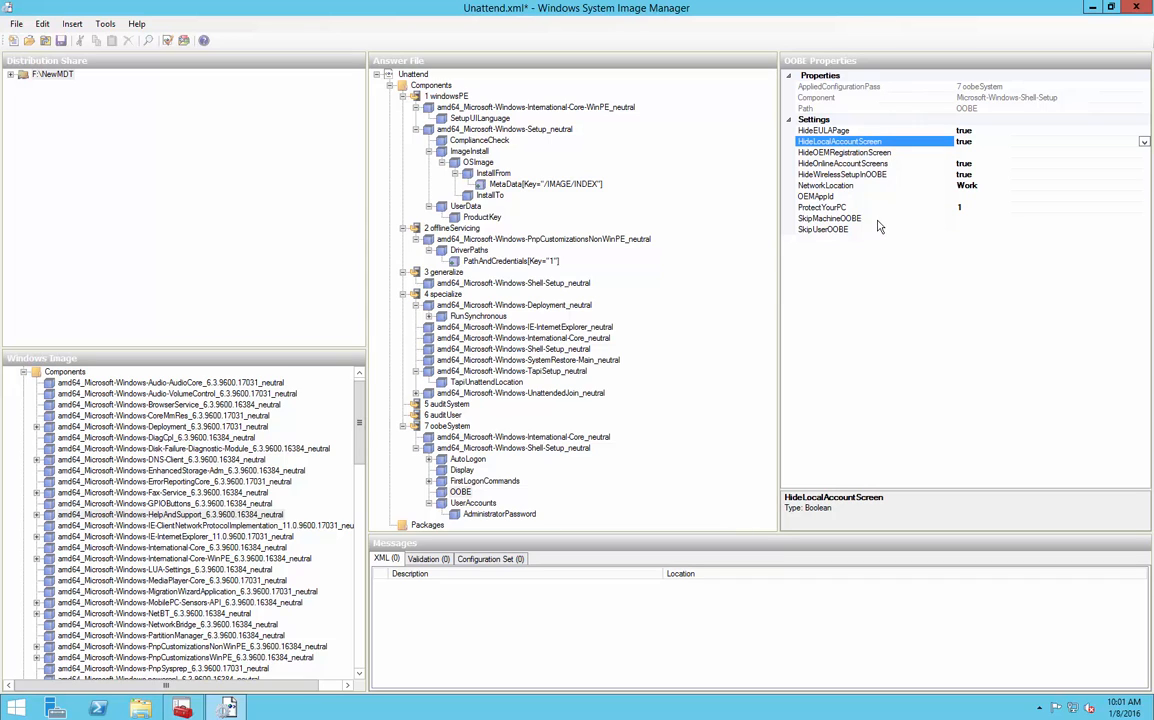
click(954, 220)
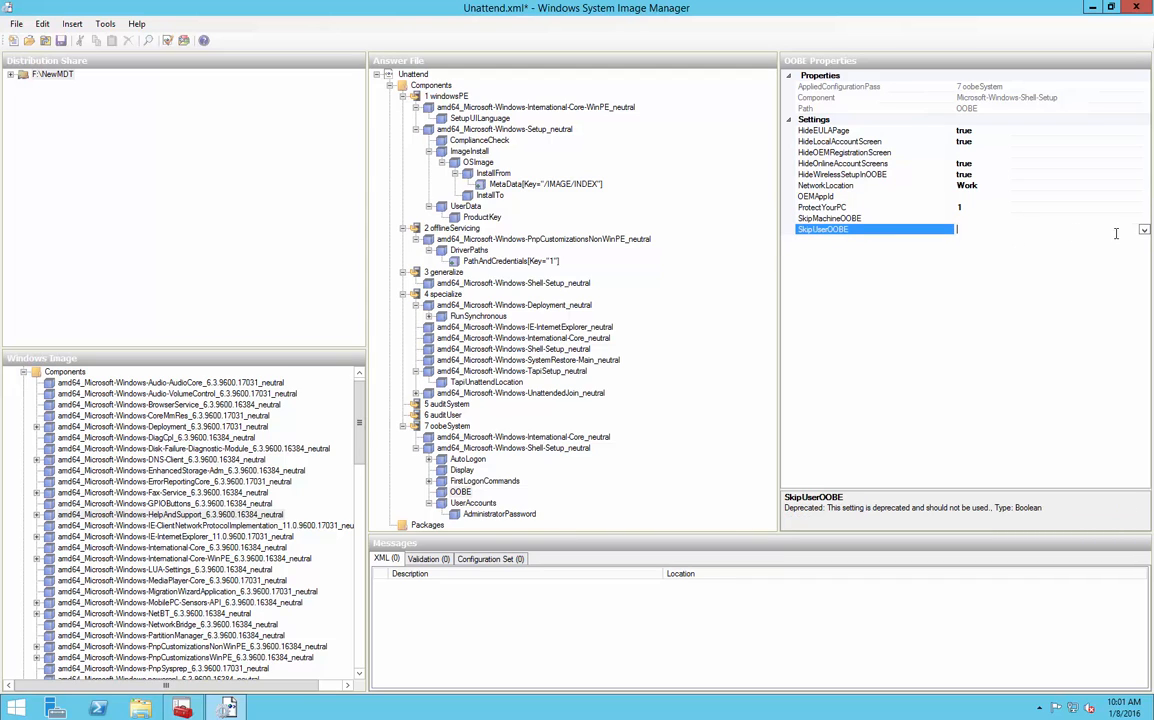
click(1144, 230)
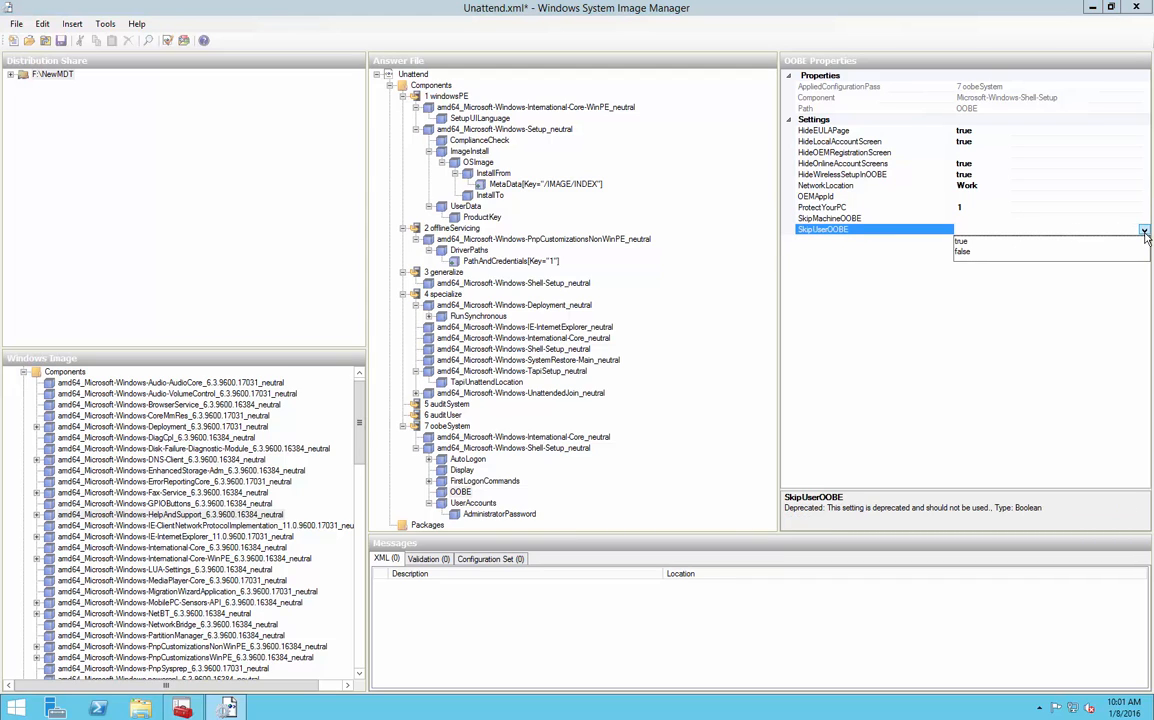
click(974, 243)
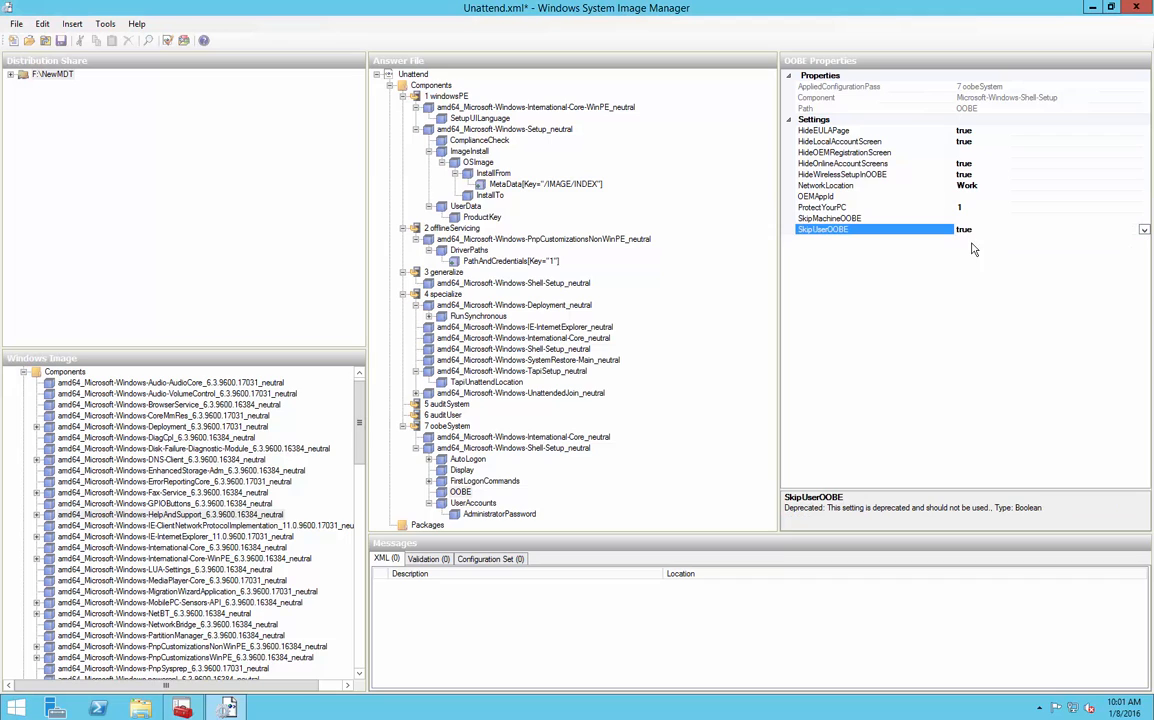
Review the oobeSystem pass's UserAccounts, OOBE, Shell-Setup and Display settings, including SkipMachineOOBE
click(467, 512)
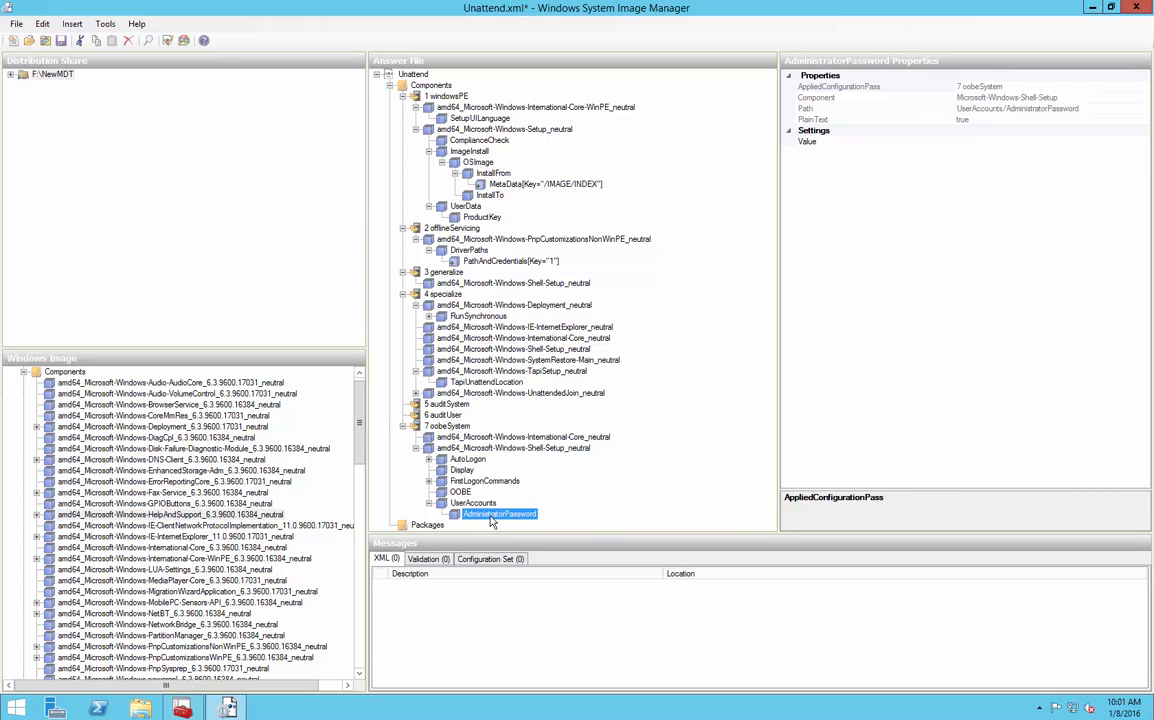
click(479, 504)
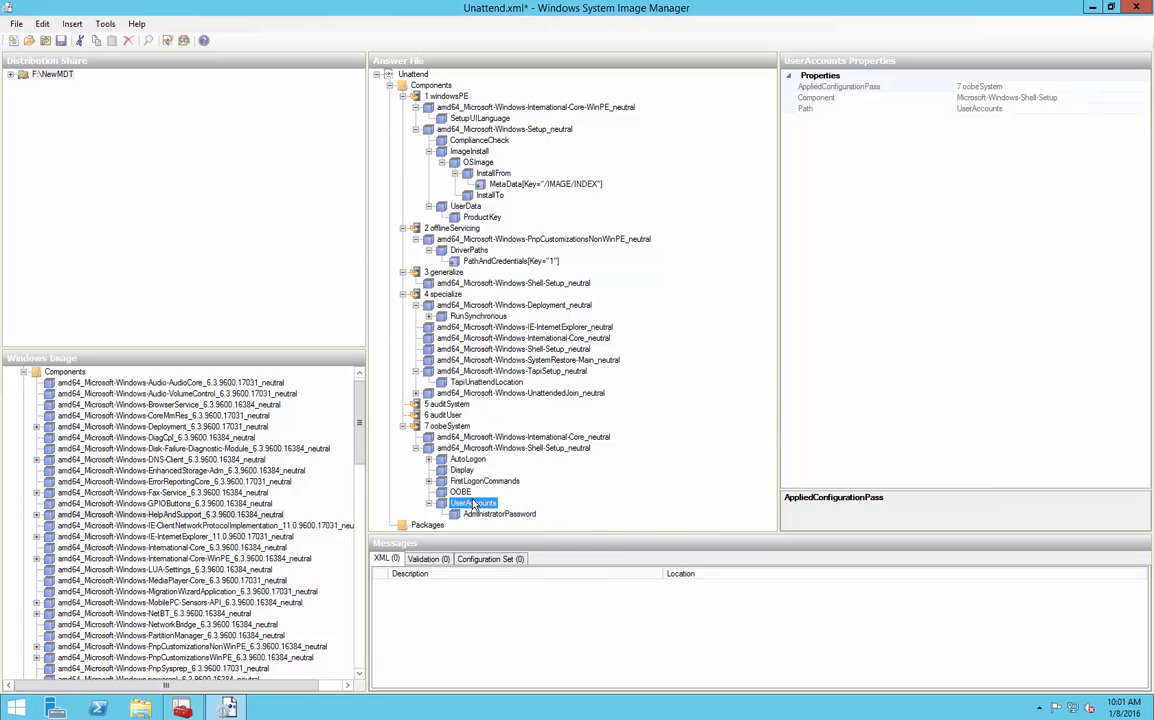
click(462, 492)
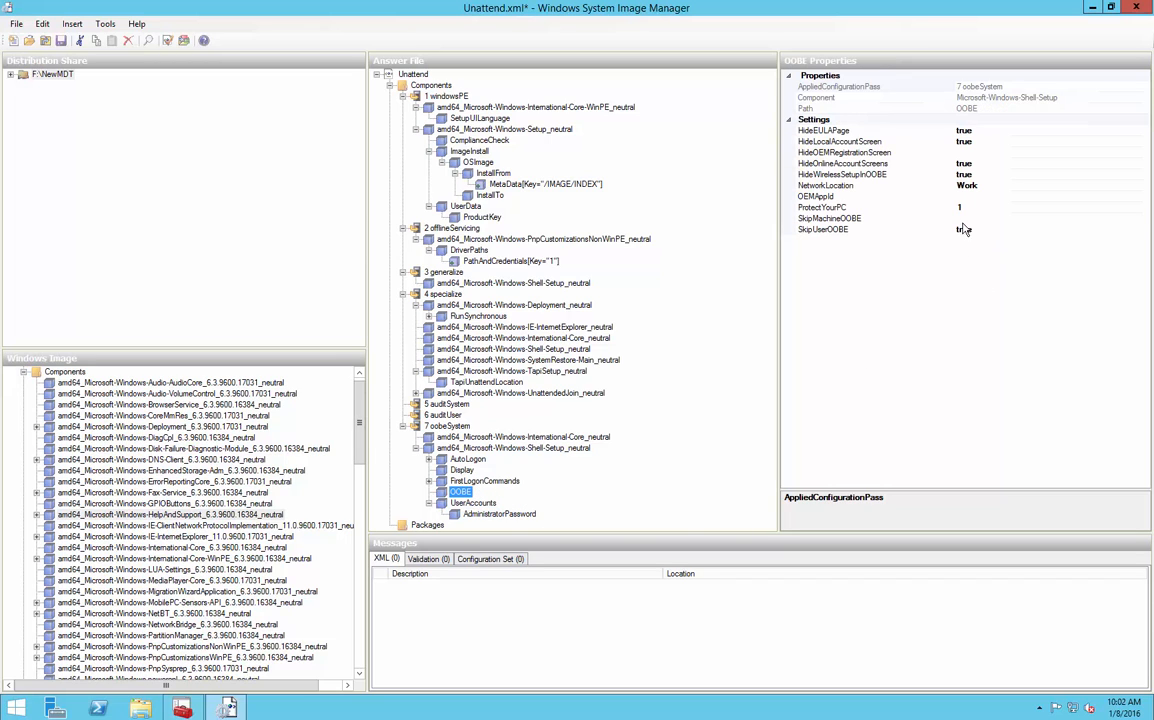
click(975, 219)
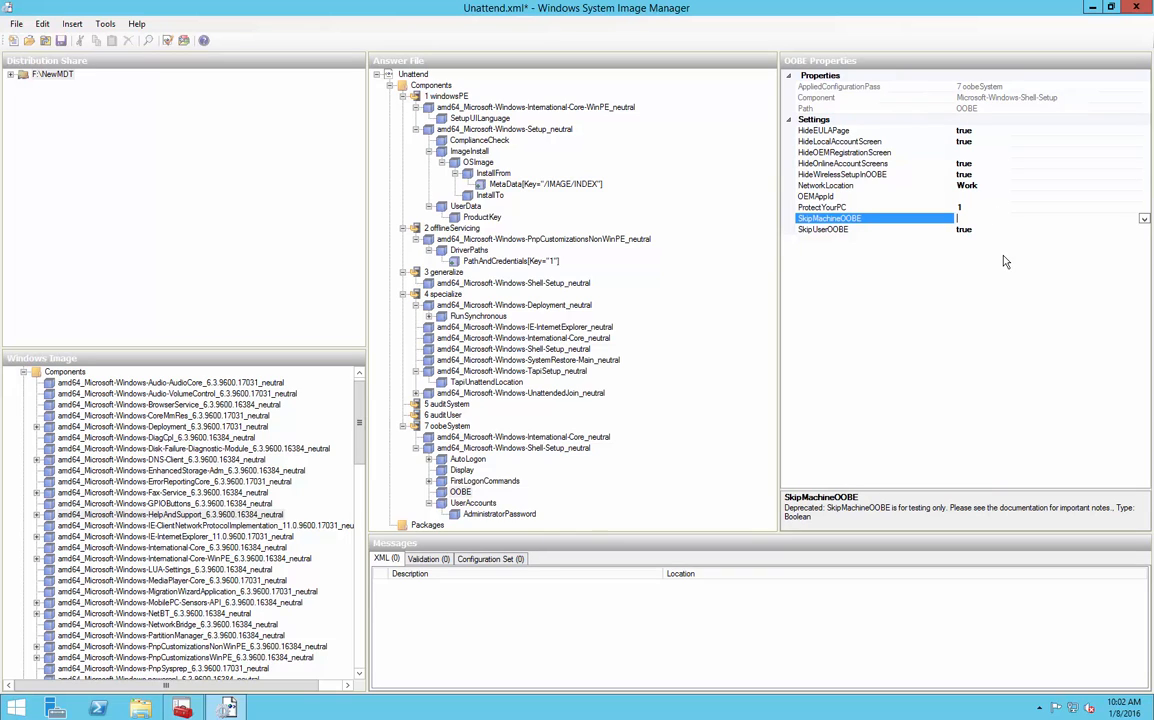
click(508, 447)
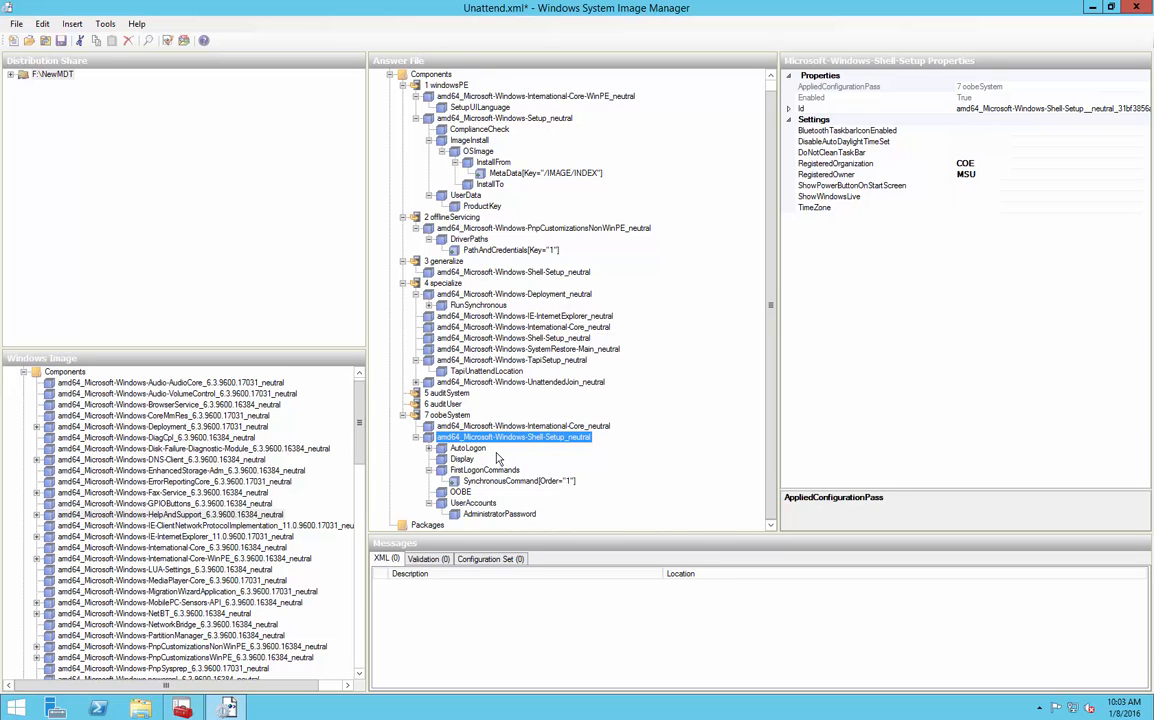
click(462, 460)
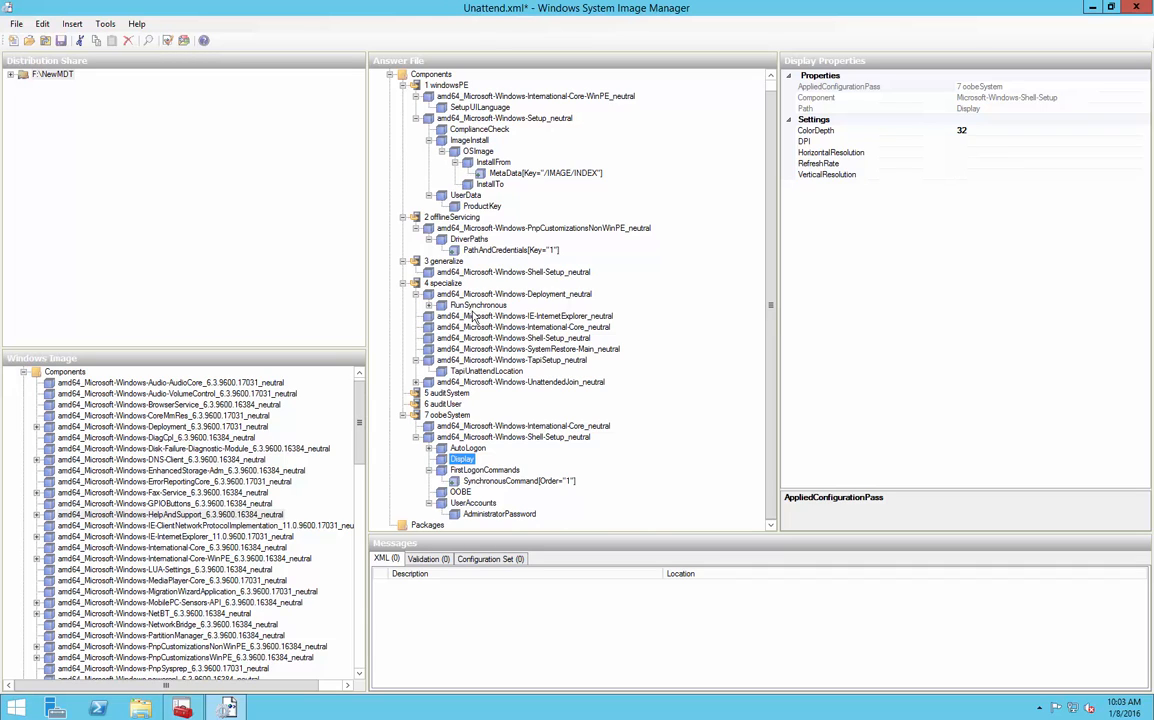
click(460, 492)
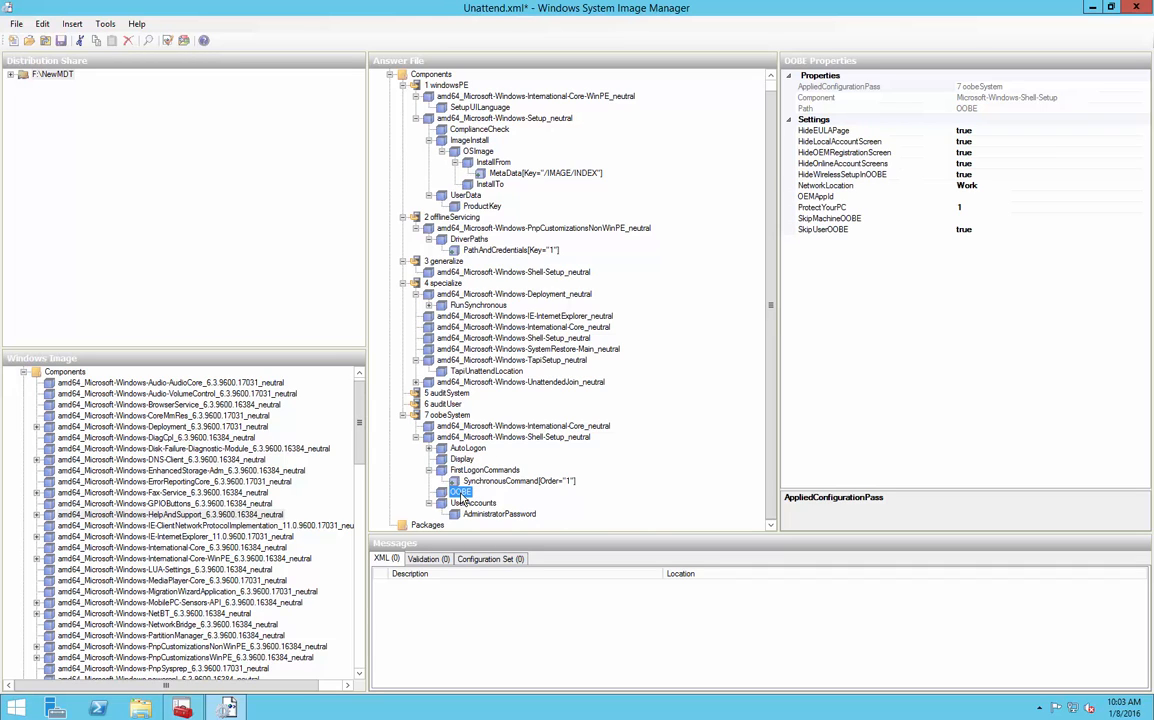
Set the TimeZone of the specialize pass's Shell-Setup component to Central Standard Time
click(448, 414)
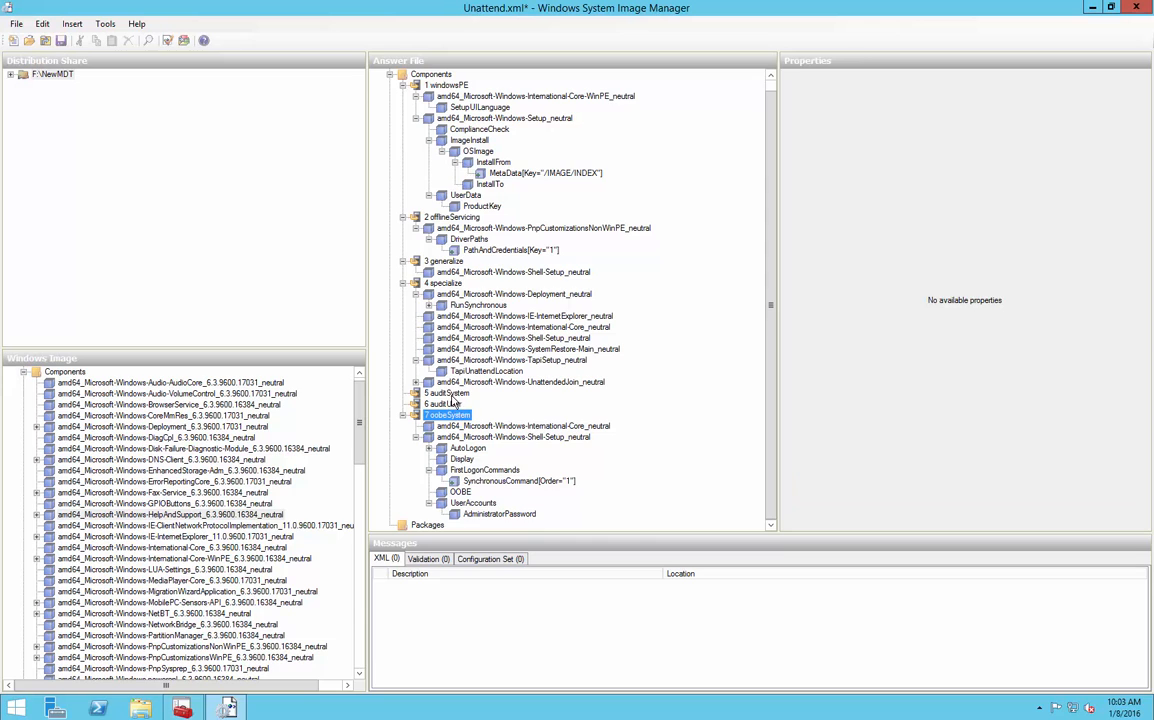
click(455, 394)
key(Up)
key(Up)
key(Up)
key(Up)
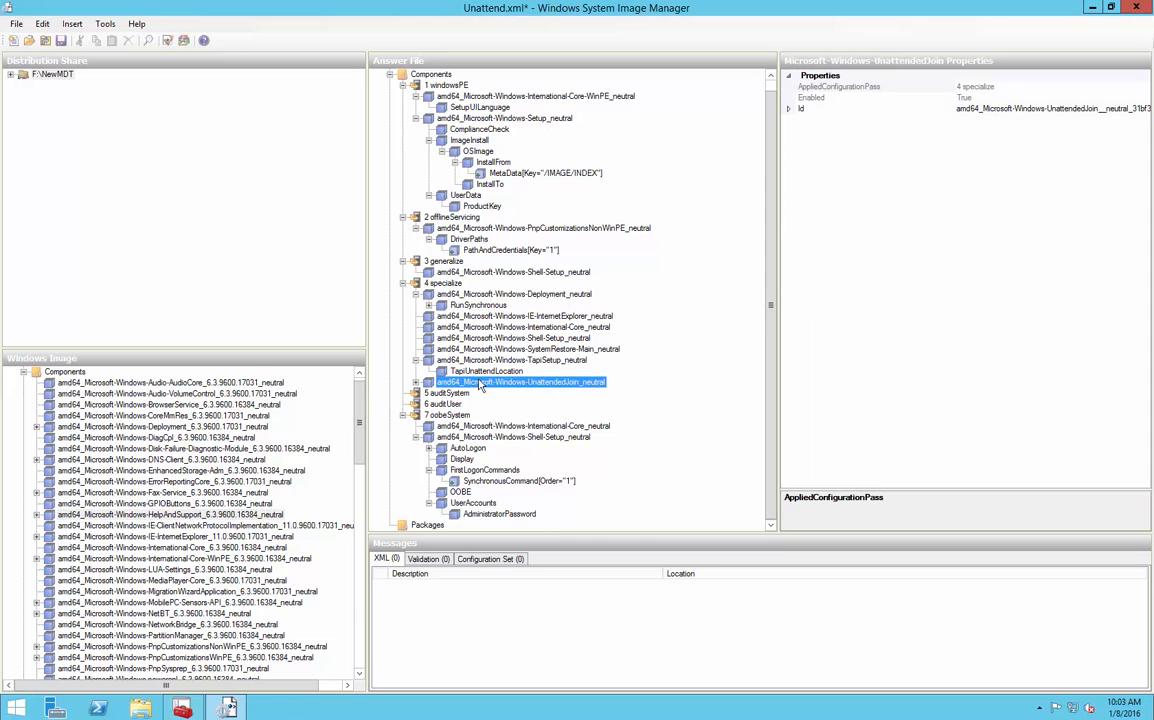
click(499, 340)
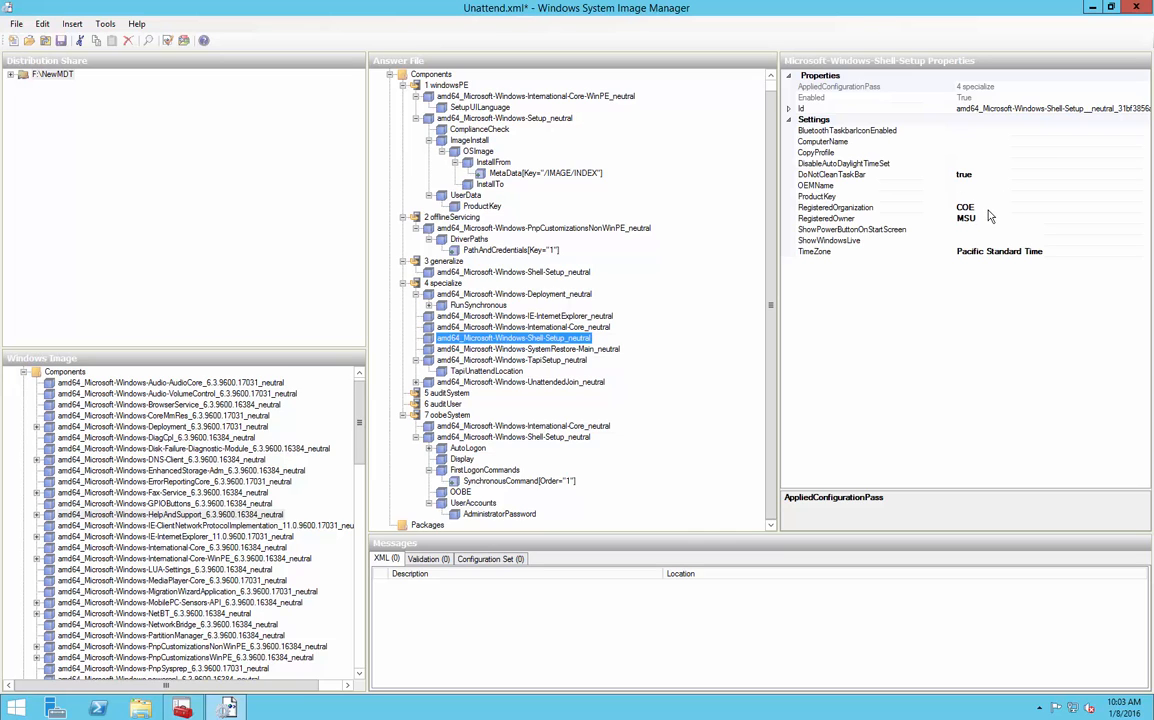
click(1038, 253)
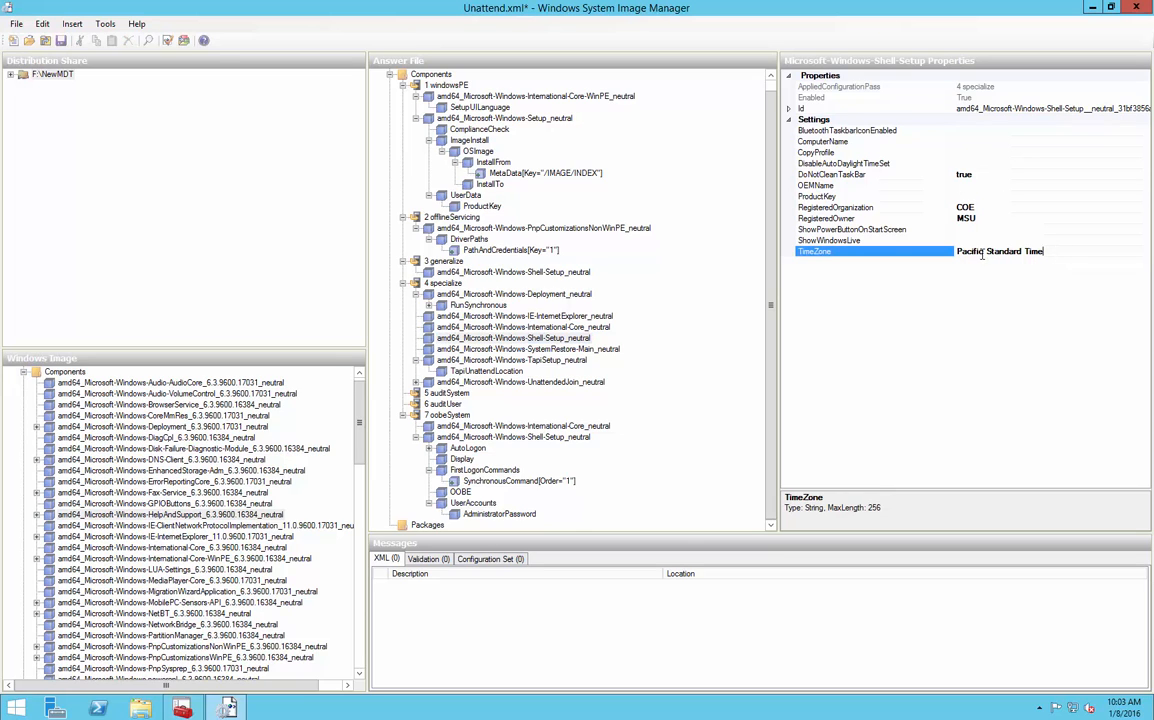
drag(984, 253, 924, 251)
text(Central)
click(511, 250)
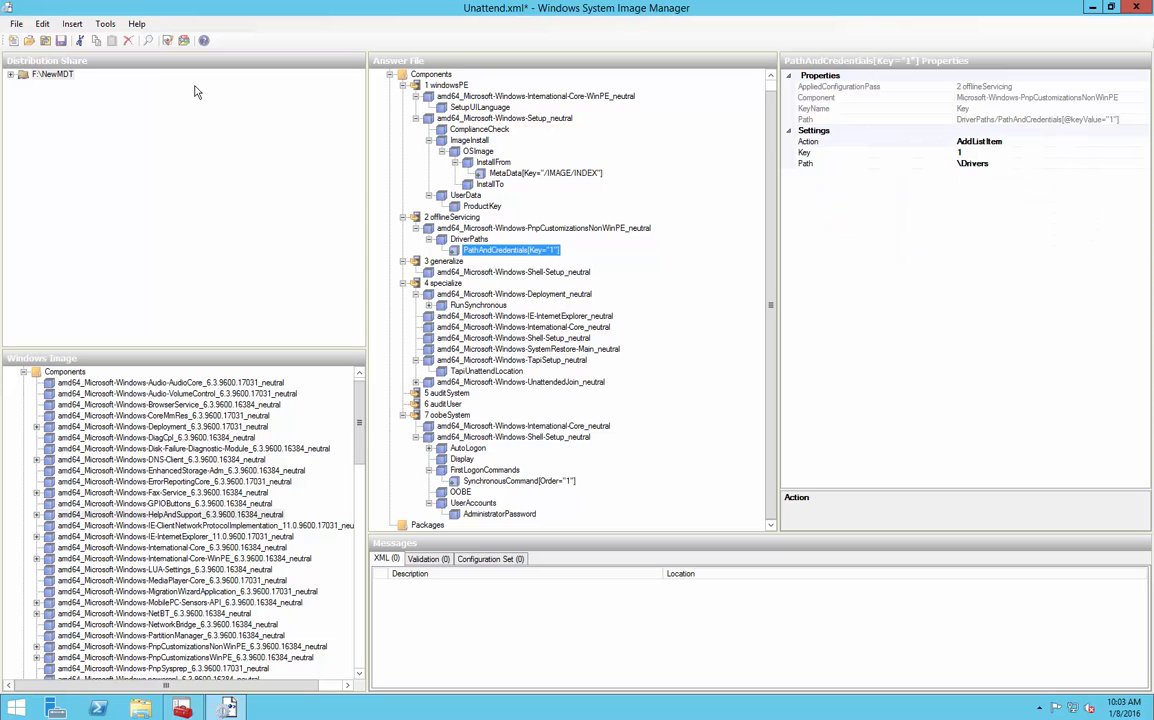
Validate the answer file and open the Display settings from the HorizontalResolution entry in the validation results
click(106, 24)
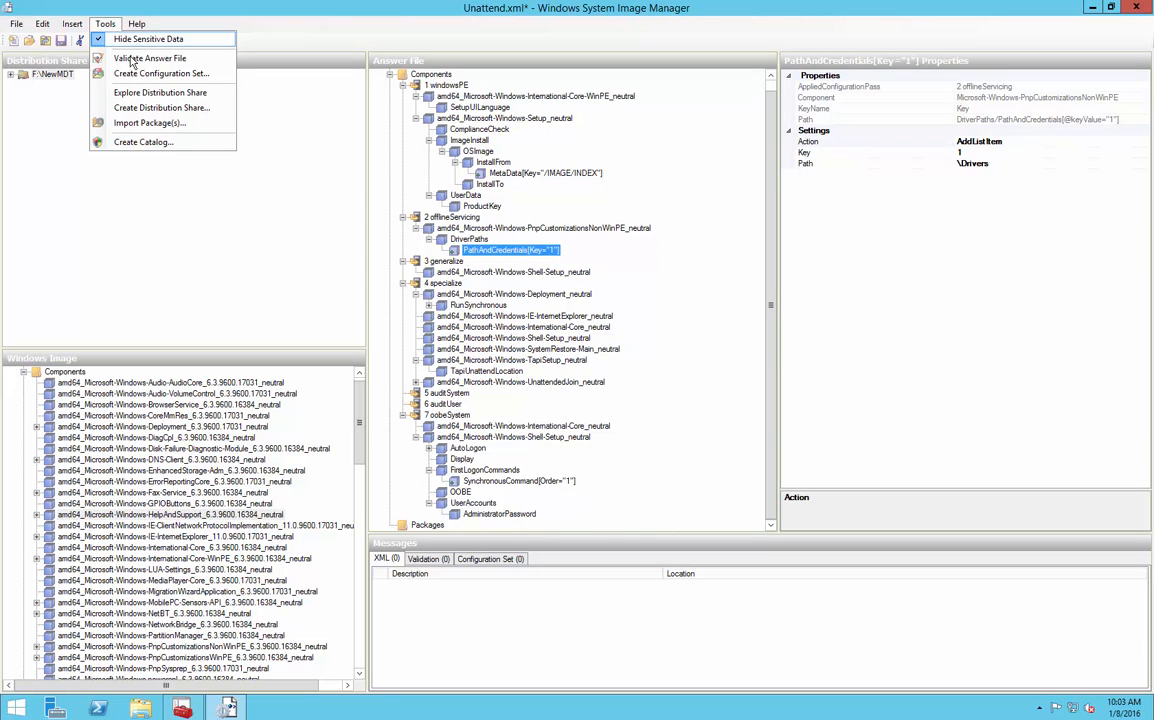
click(122, 58)
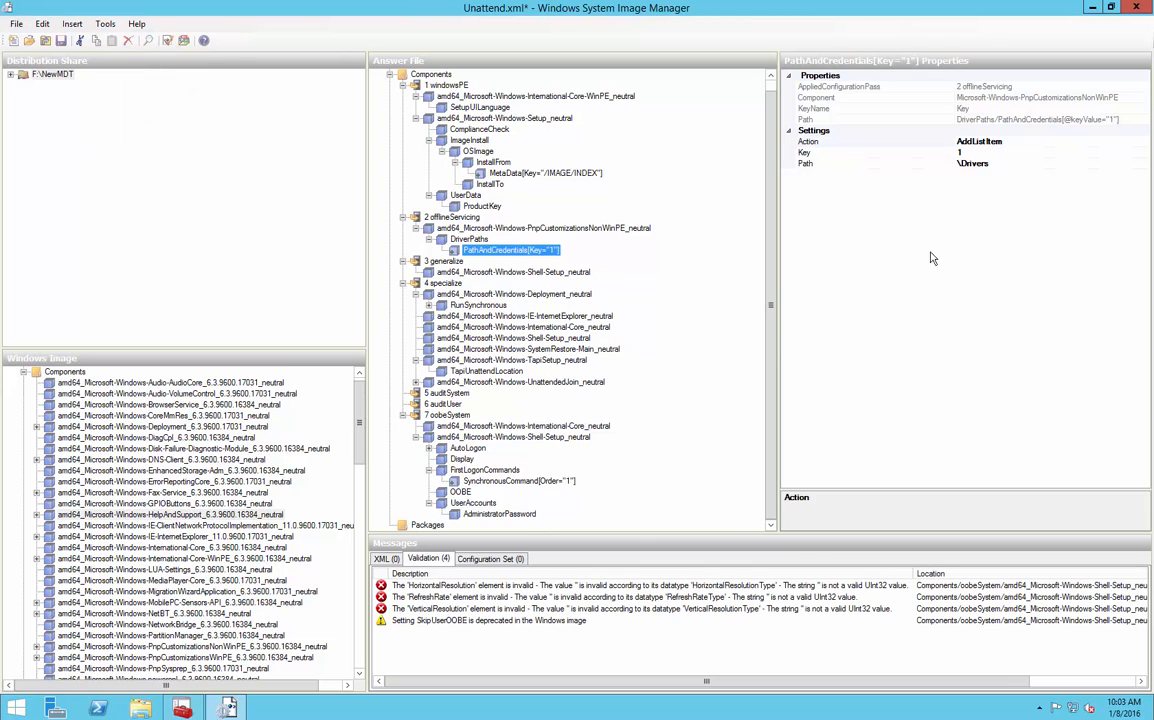
click(500, 621)
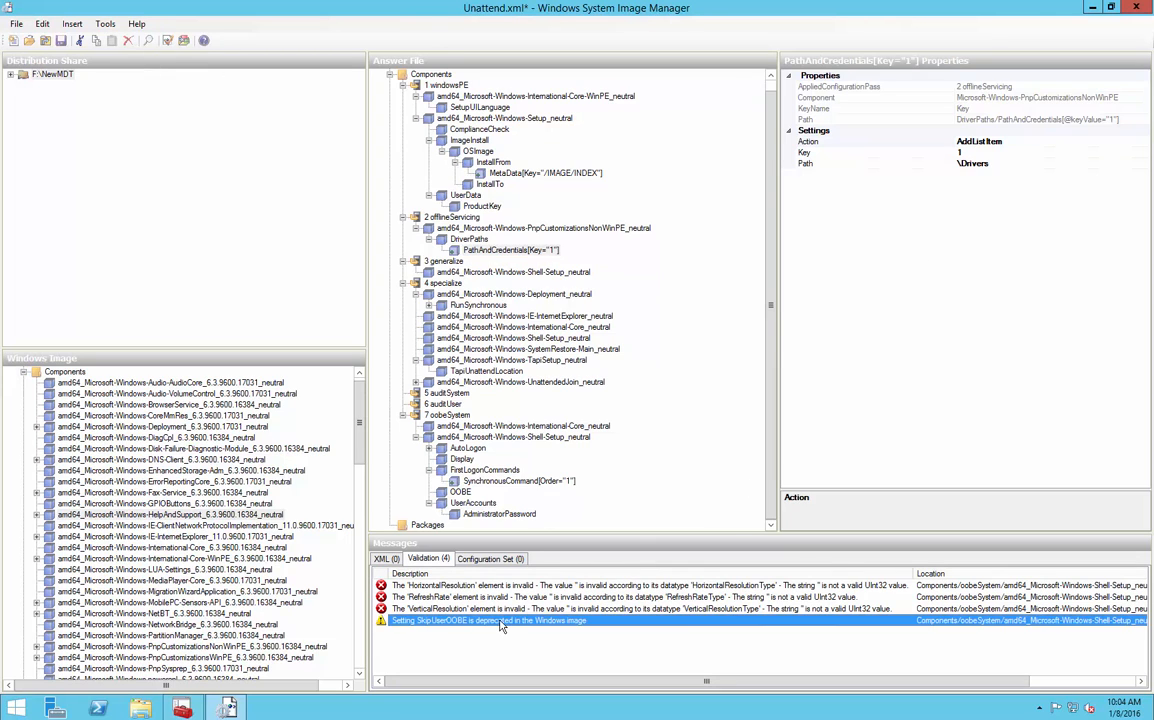
double_click(480, 586)
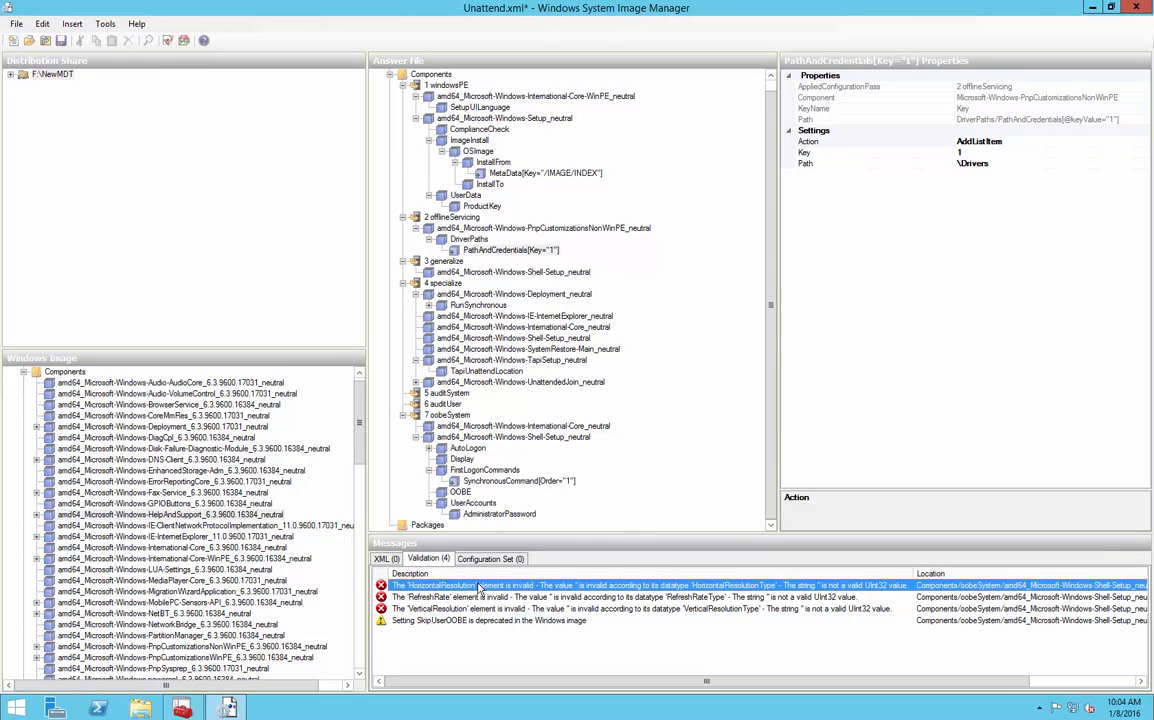
click(480, 586)
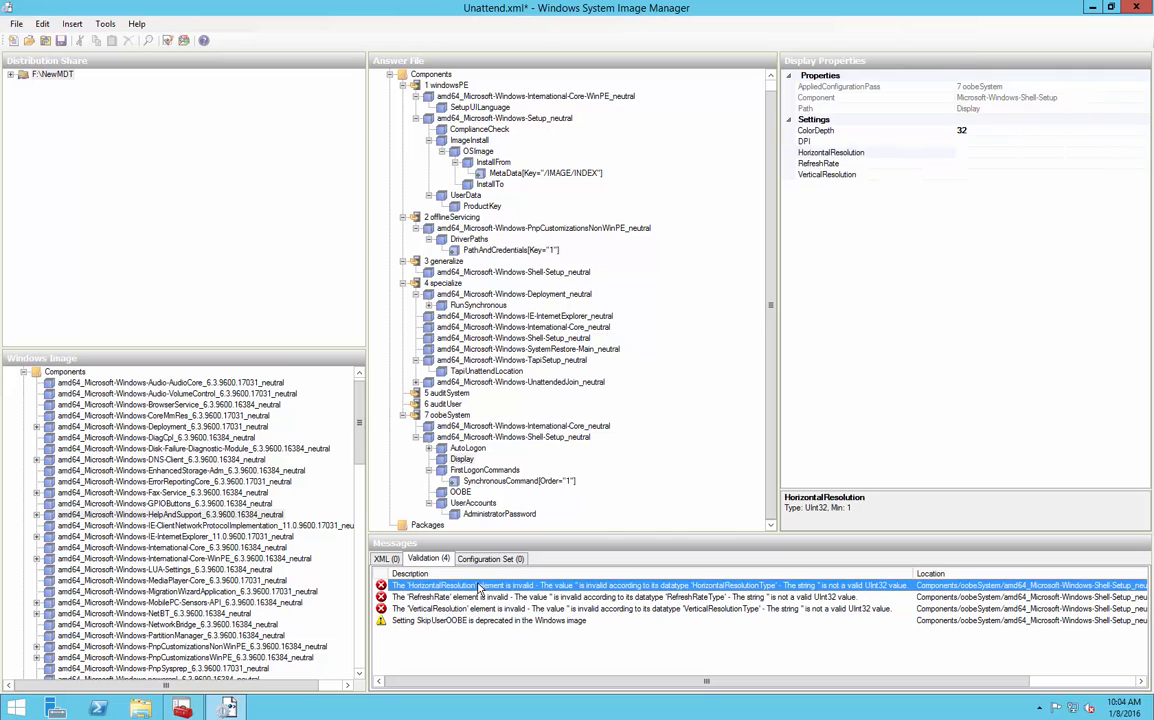
click(983, 143)
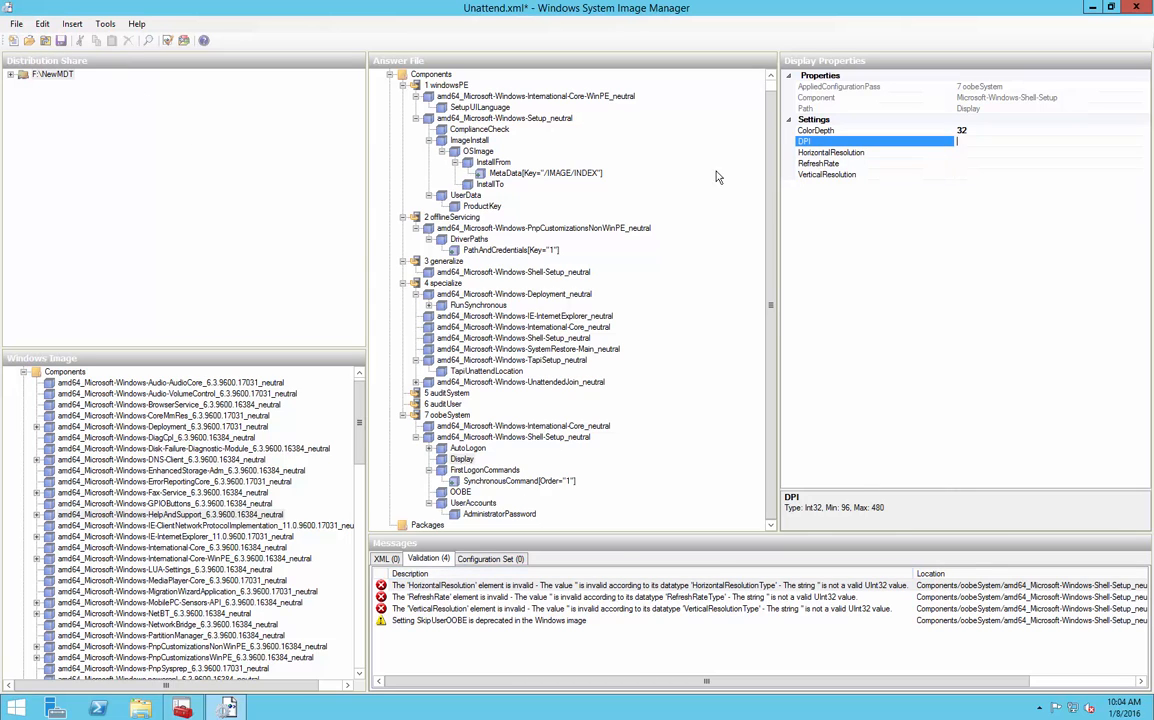
Close the answer file without saving its changes, and apply and close the Office_8.1 task sequence properties
click(1135, 8)
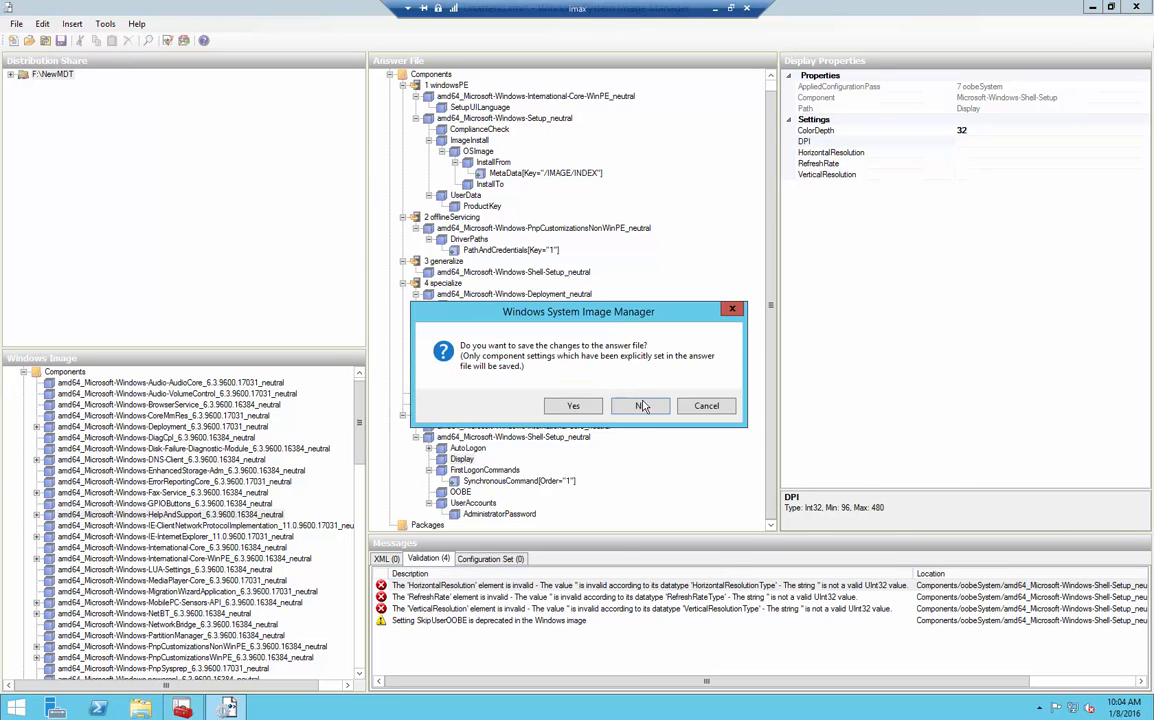
click(643, 410)
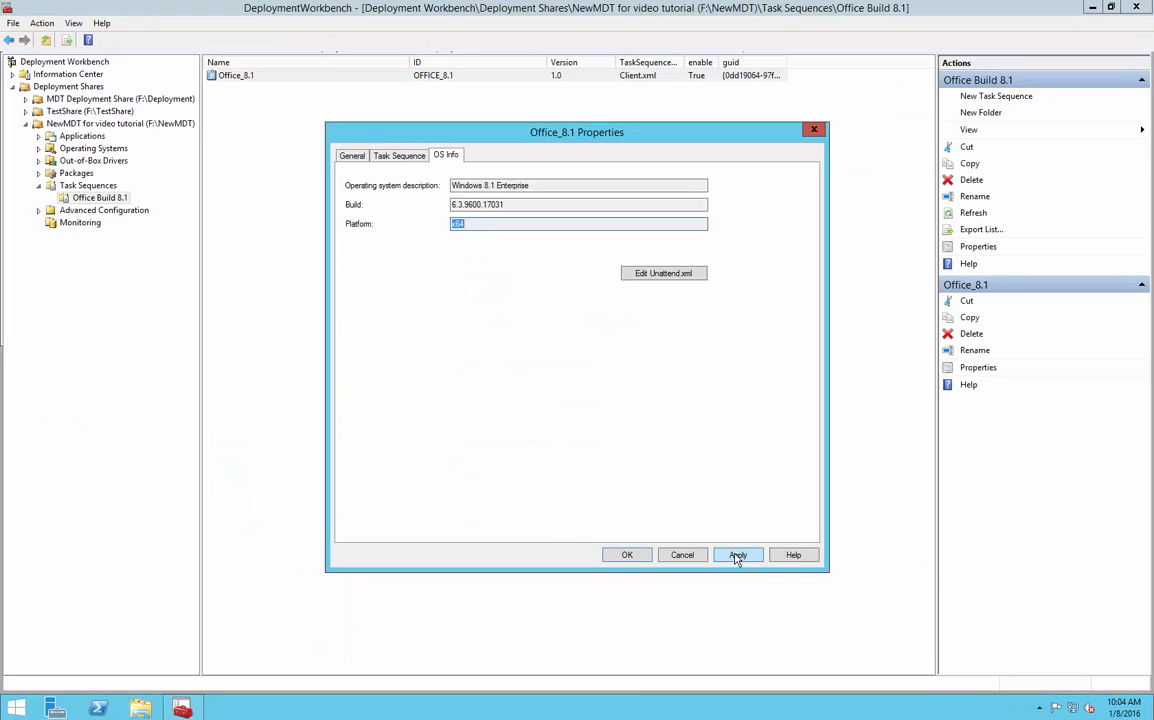
click(737, 554)
click(639, 554)
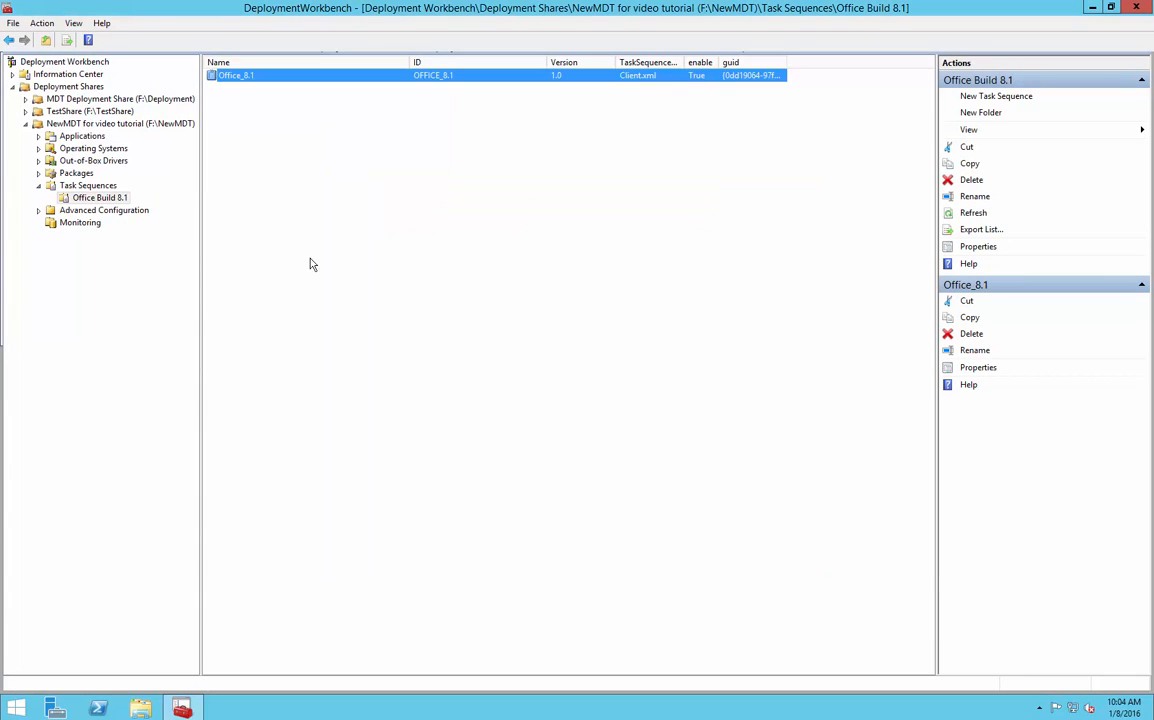